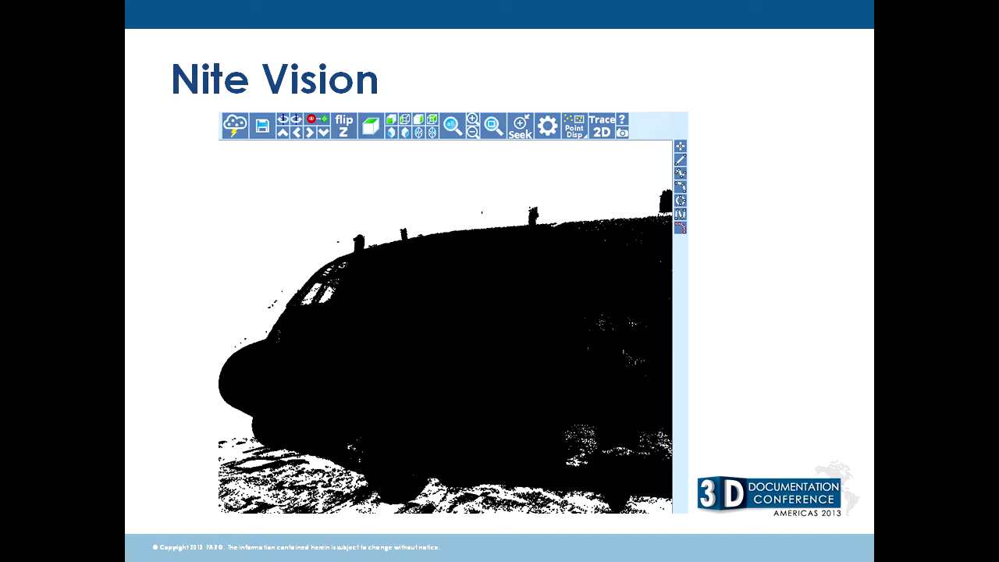
key("Right")
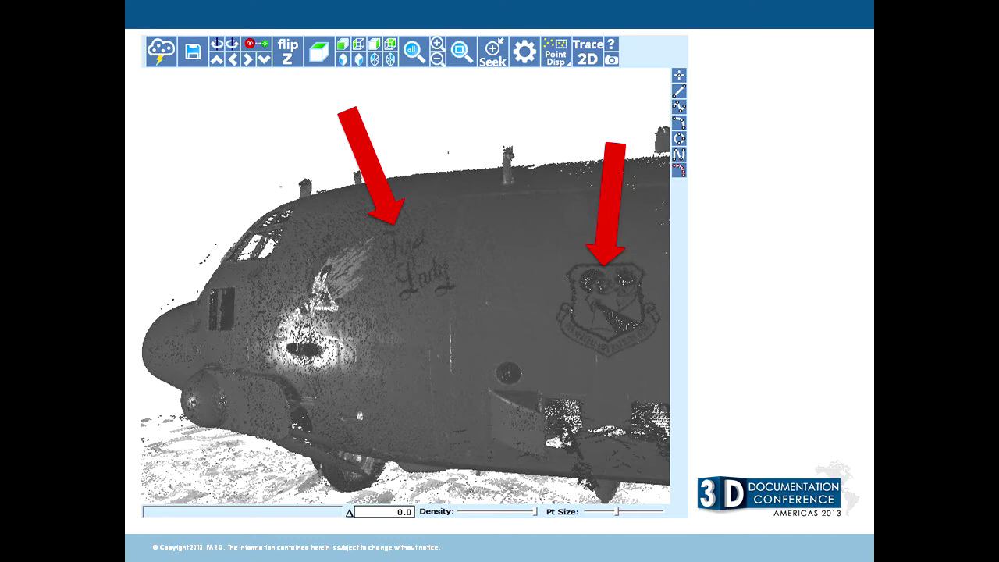
key("Right")
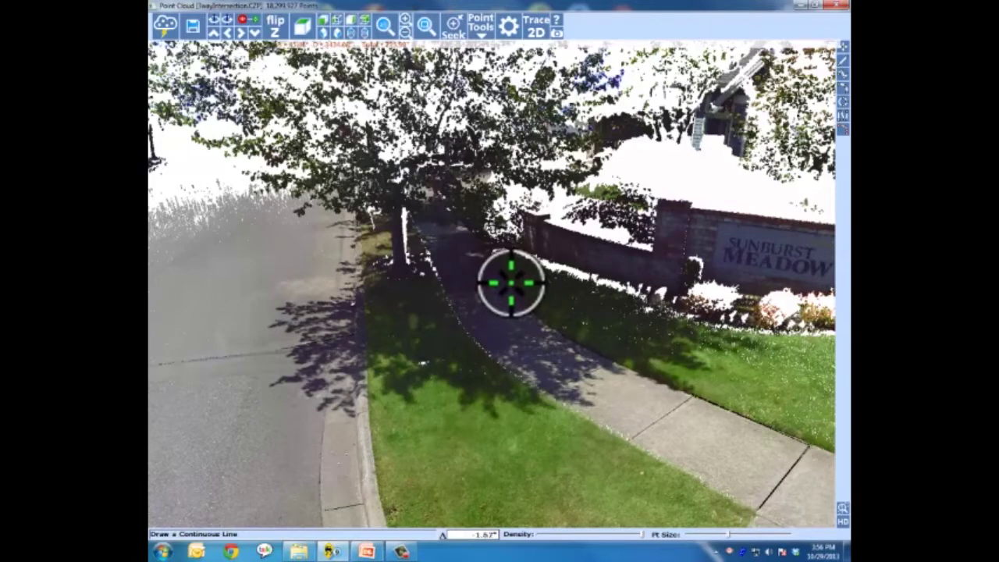
Step: Draw a continuous line from the sidewalk's far edge across the brick pillar, sign wall, lawn and curb to the road
left_click(521, 279)
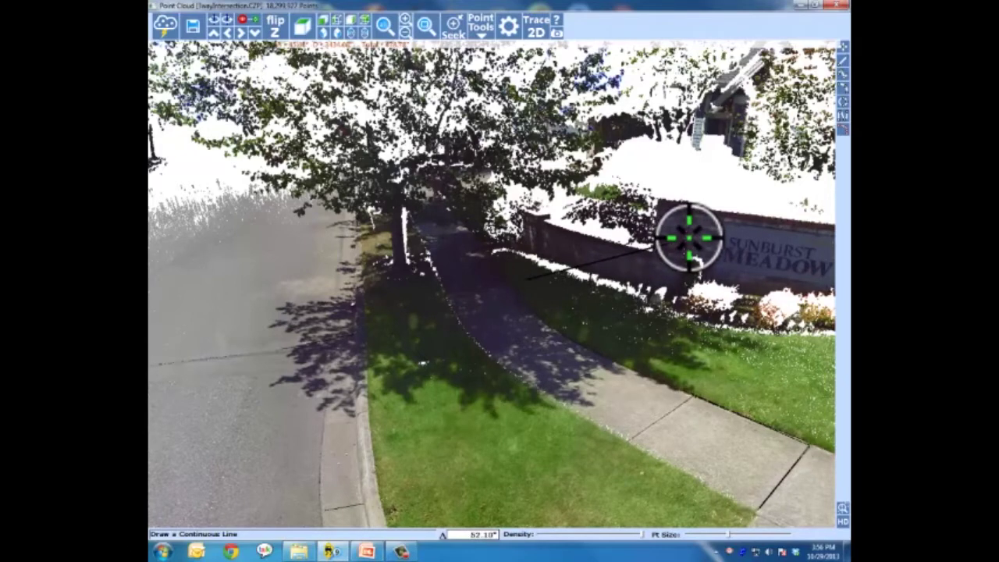
left_click(689, 238)
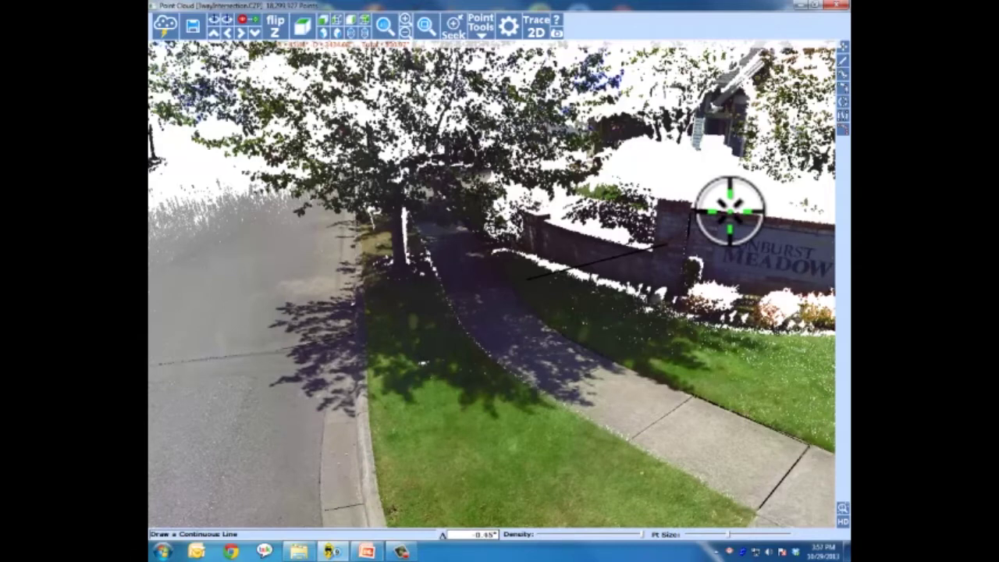
left_click(806, 222)
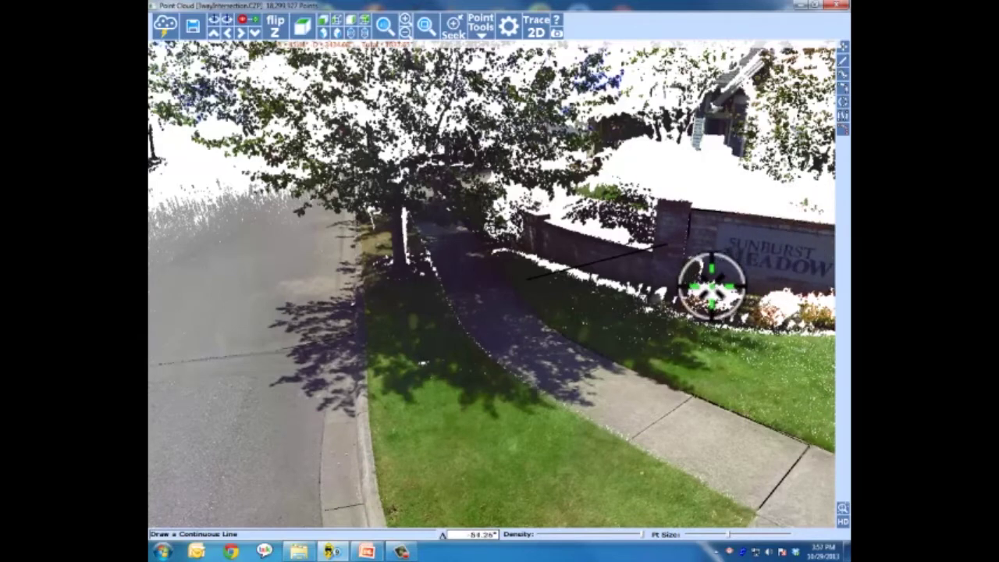
left_click(722, 376)
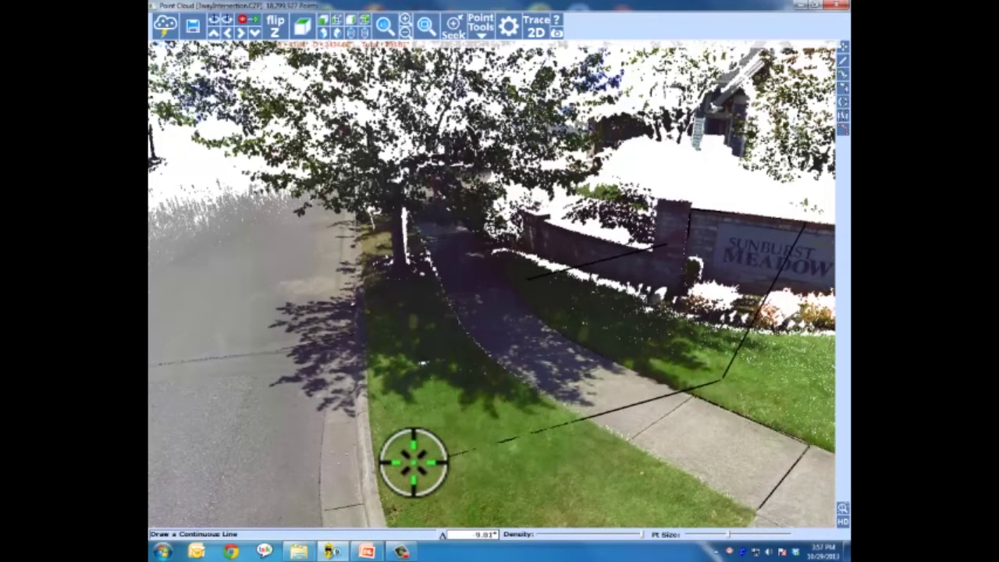
left_click(363, 503)
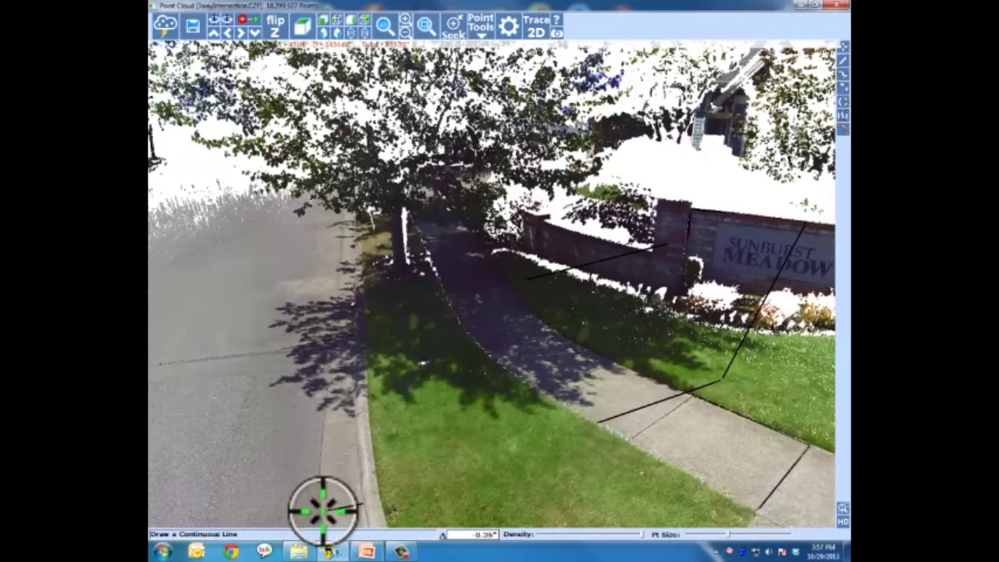
left_click(324, 508)
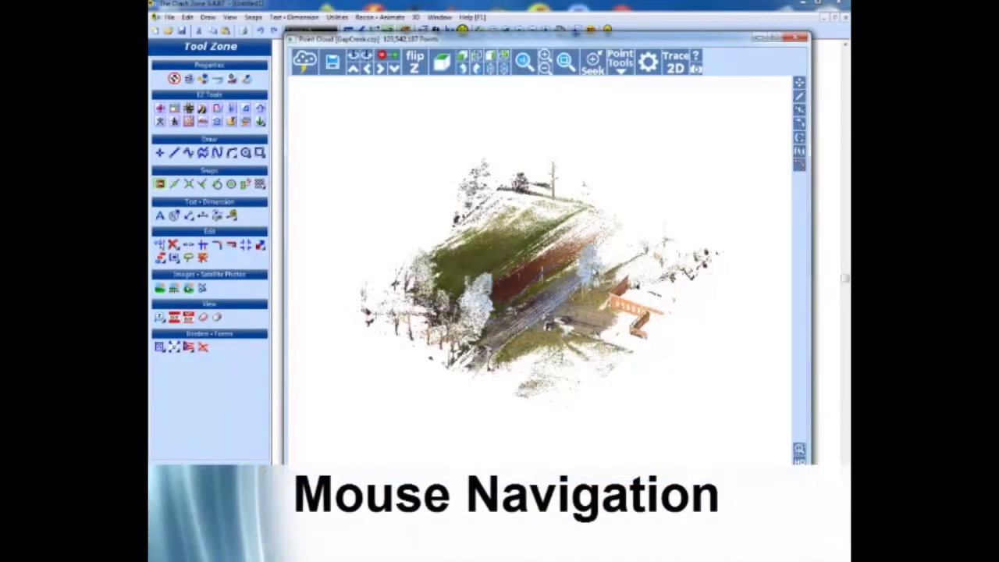
Step: Navigate the GapCreek point cloud to a close view of the white SUV and red pickup at the crash
left_click(592, 267)
left_click(487, 352)
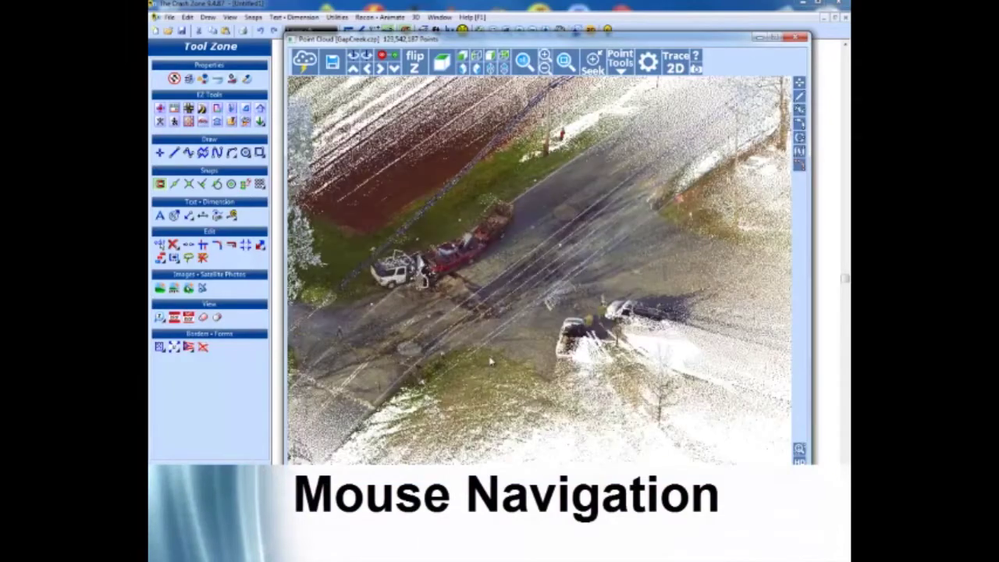
middle_click_drag(492, 360, 503, 269)
mouse_move(572, 275)
middle_mouse_down()
mouse_move(466, 289)
mouse_move(587, 268)
mouse_move(563, 273)
middle_mouse_up()
scroll(423, 277, "up", 5)
middle_click_drag(423, 277, 591, 296)
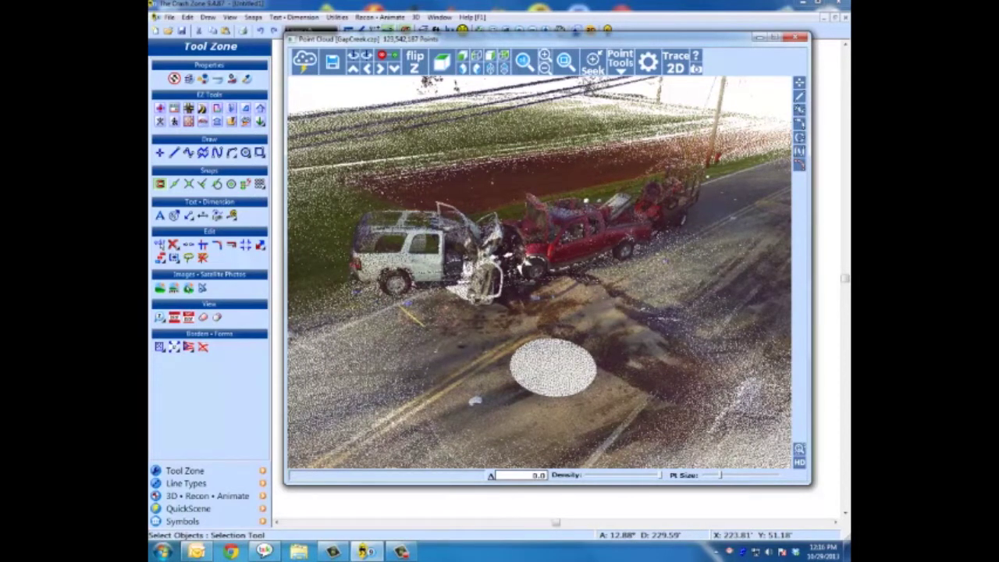
Step: Use Seek to approach the utility pole beside the road and the road edge near it
left_click(592, 61)
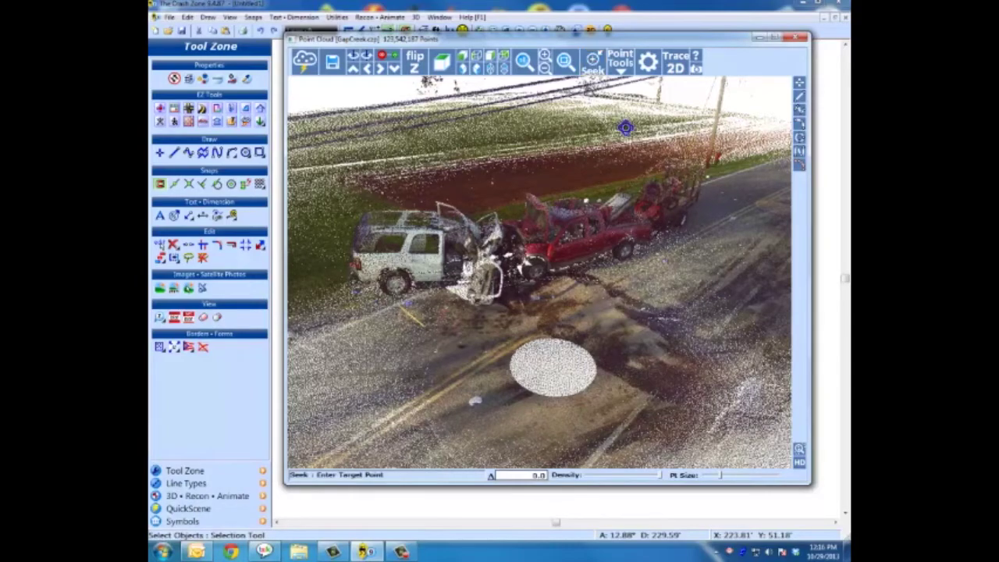
left_click(716, 159)
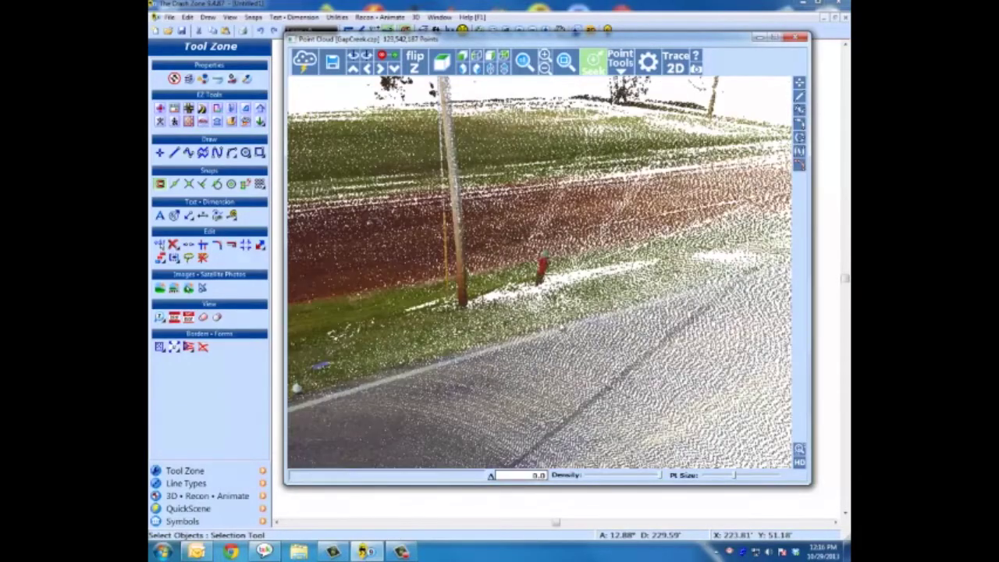
left_click(563, 328)
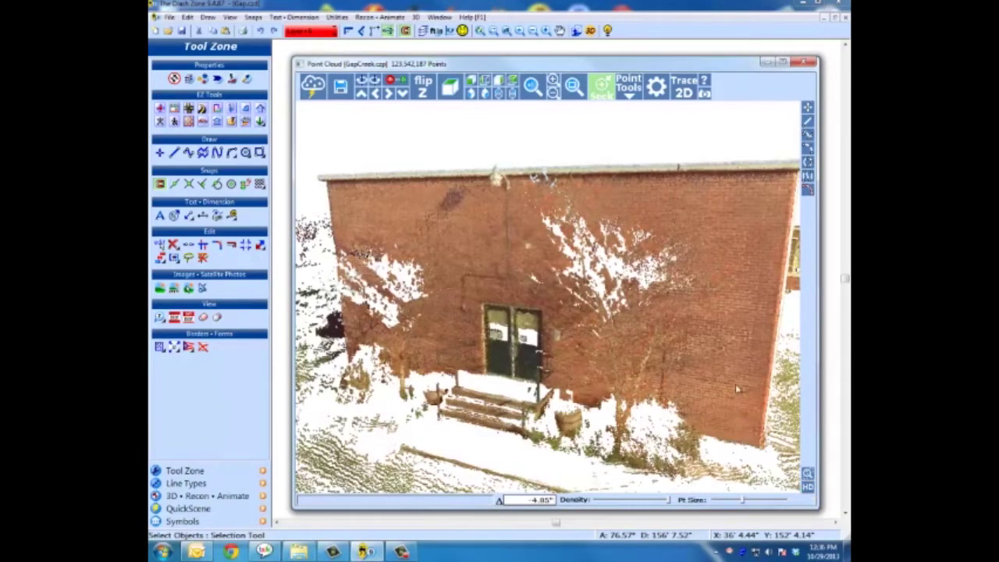
Step: Show a High Def Window around the brick building's entrance doors and steps, and examine the detail
left_click_drag(703, 365, 748, 365)
right_click(644, 334)
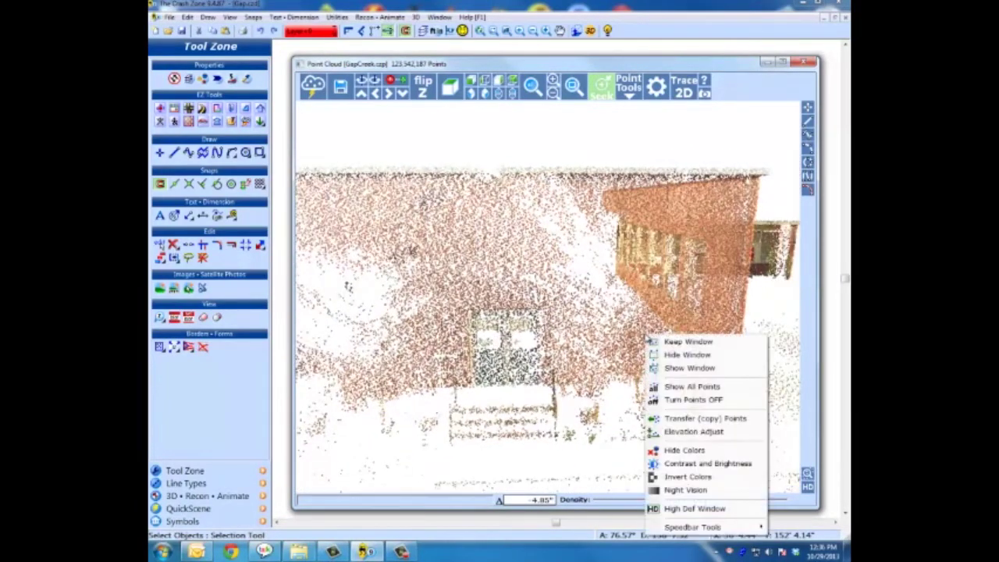
left_click(684, 507)
left_click(566, 297)
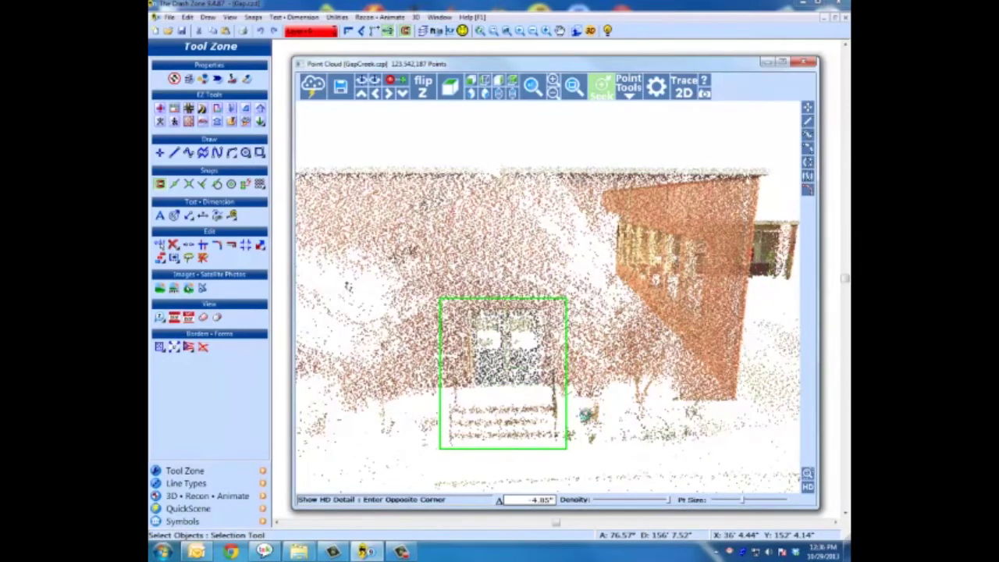
left_click(439, 448)
left_click_drag(587, 416, 686, 402)
left_click_drag(538, 370, 515, 366)
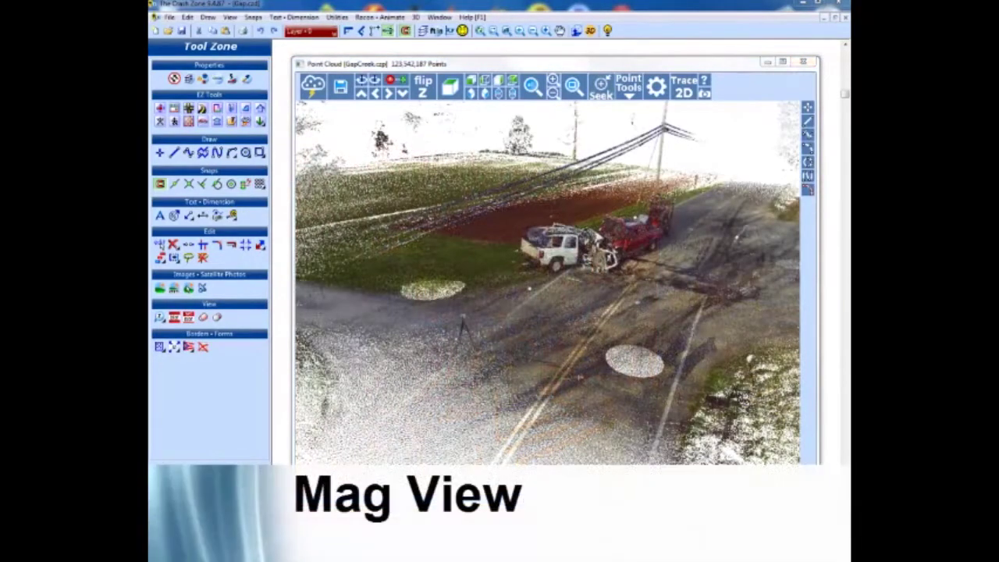
Step: Set the Mag View to 5.0X magnification and point size 4, and place it over the Tool Zone side of the cloud
left_click(312, 86)
left_click_drag(434, 238, 509, 294)
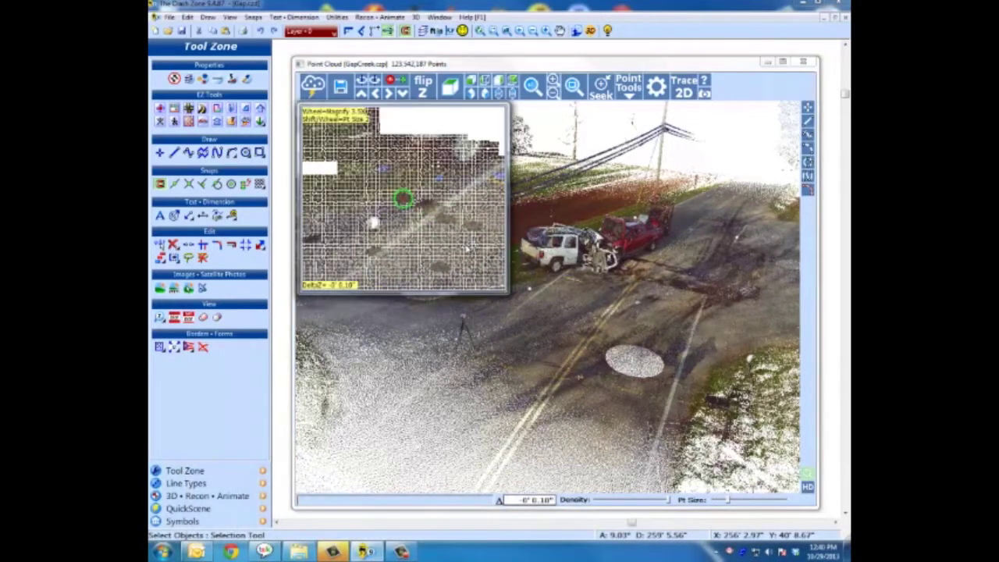
scroll(461, 245, "up", 3)
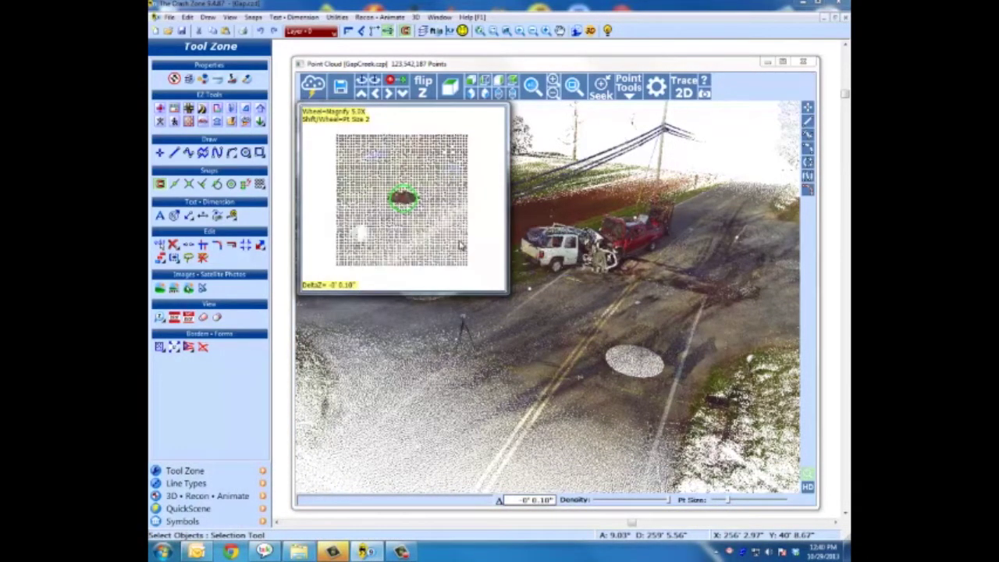
scroll(460, 245, "up", 2, "shift")
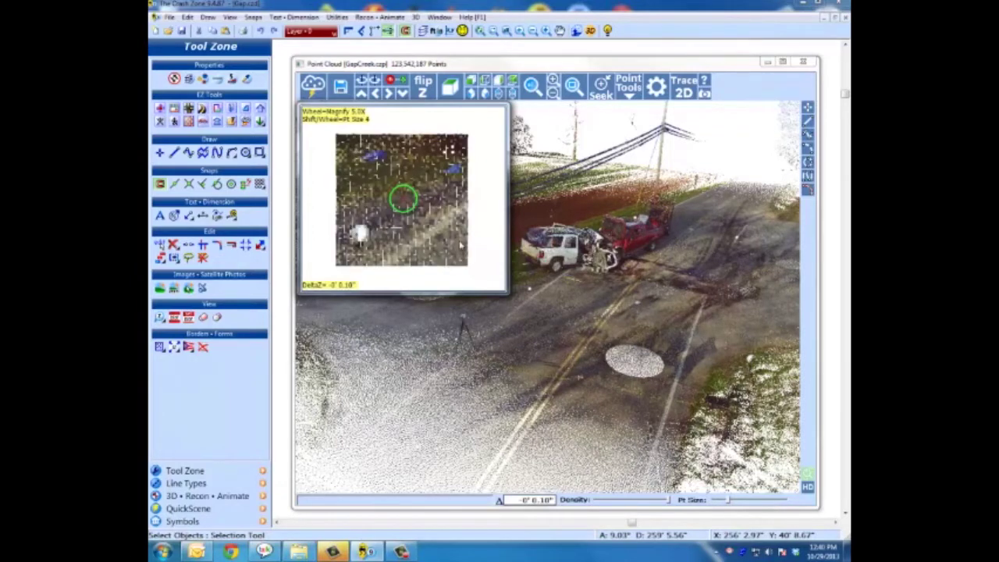
left_click_drag(420, 129, 347, 72)
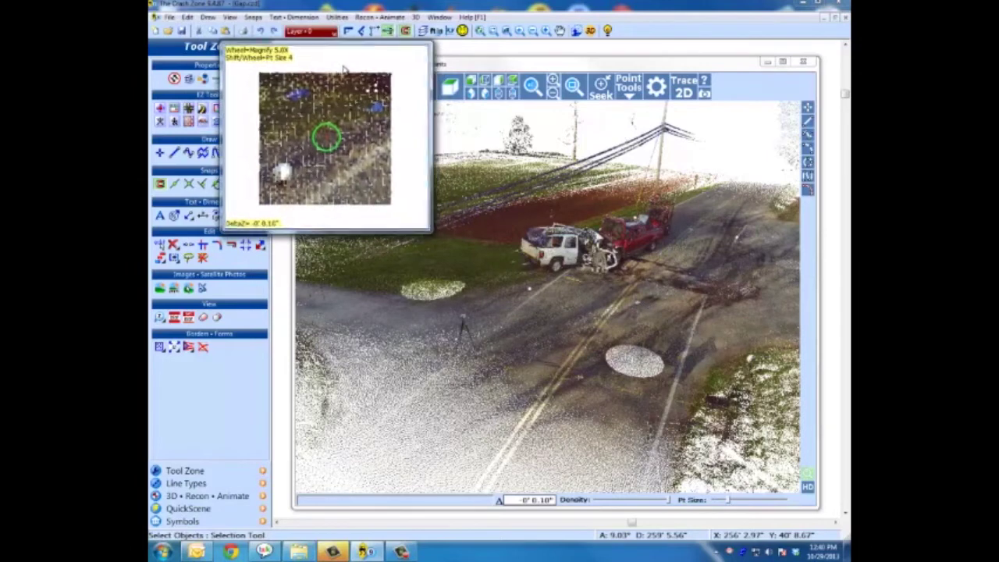
Step: Draw a spline curve along the road's edge line past the crashed vehicles, using the Mag View to pick its points
left_click(809, 189)
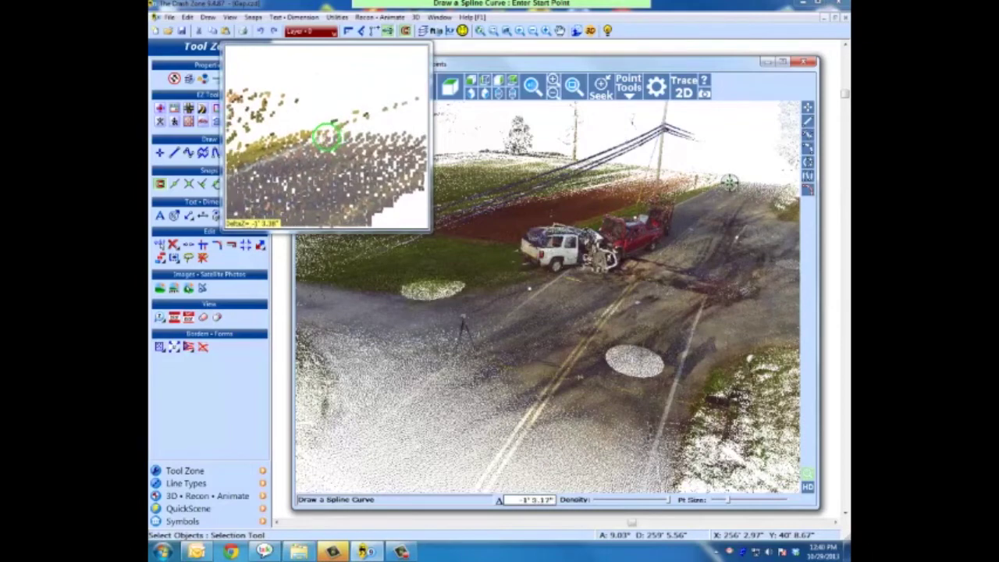
middle_click_drag(709, 207, 678, 231)
middle_click_drag(611, 238, 589, 231)
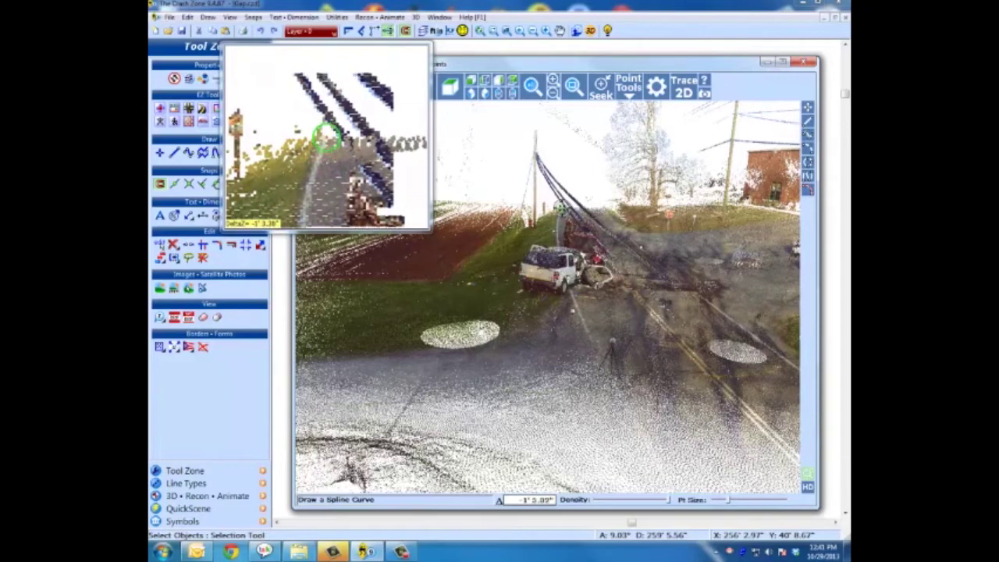
left_click(561, 209)
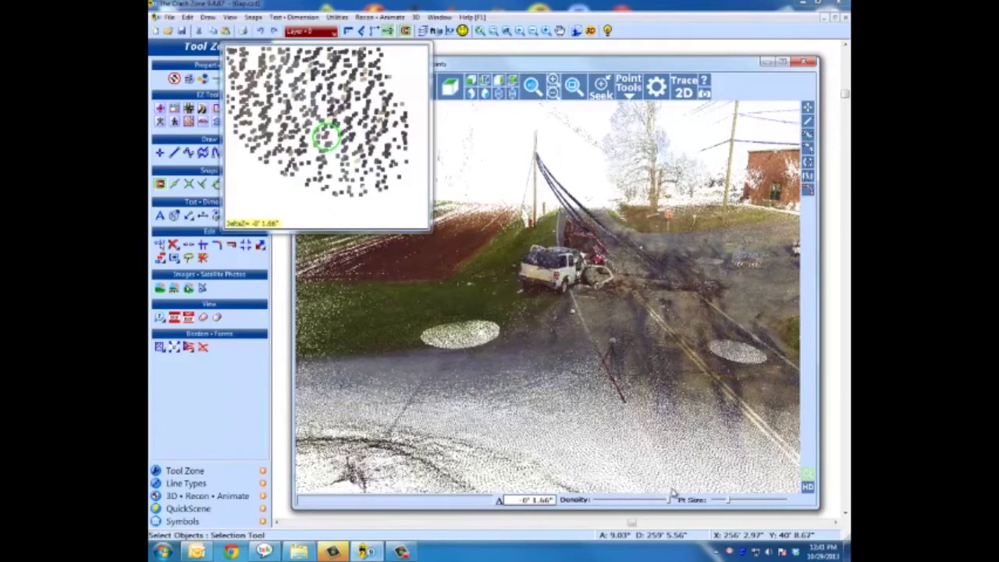
Step: Apply a Guard Rails line type to the spline curve along the road edge and inspect the rail from several sides
left_click_drag(662, 359, 463, 335)
left_click_drag(618, 352, 572, 383)
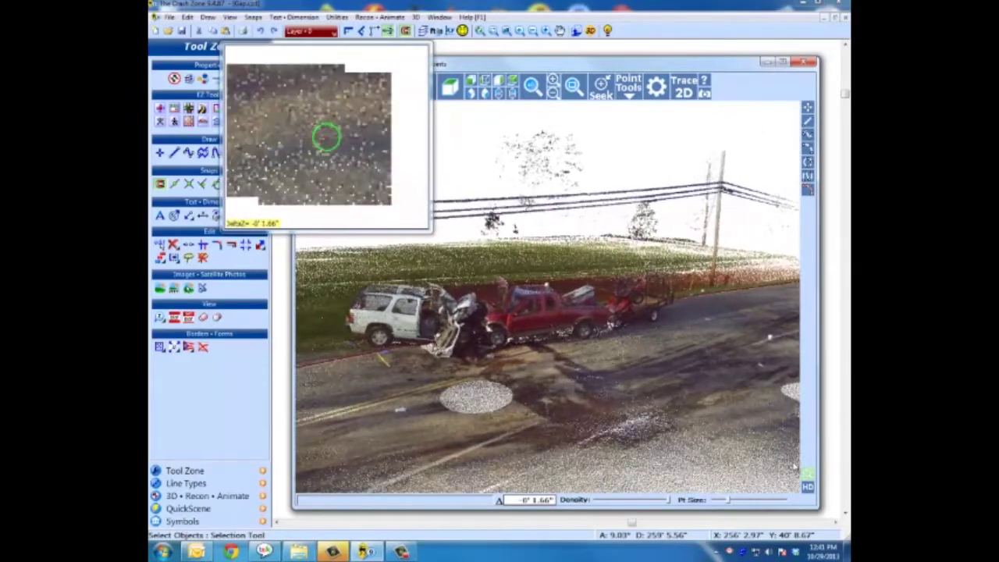
left_click_drag(665, 420, 698, 411)
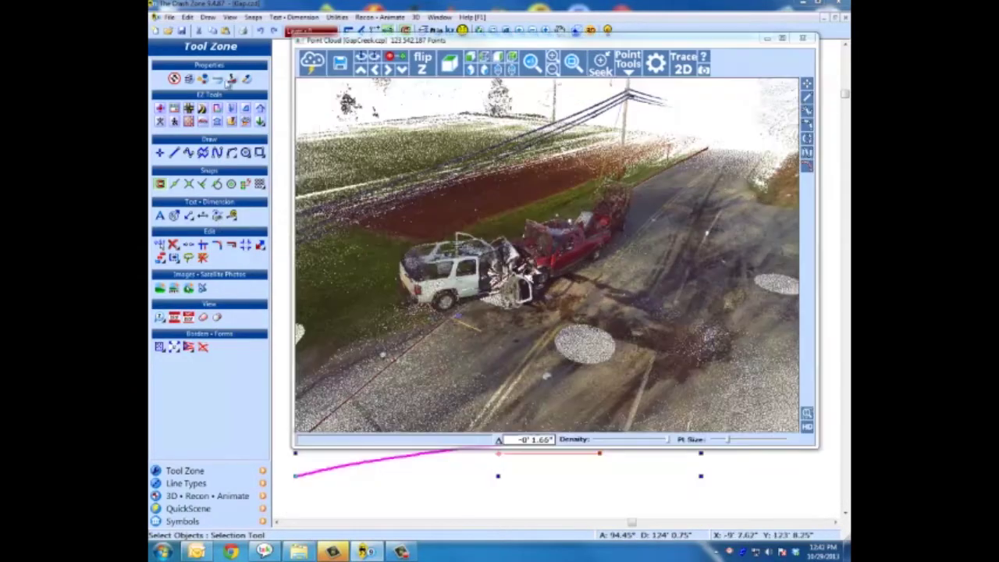
left_click(221, 79)
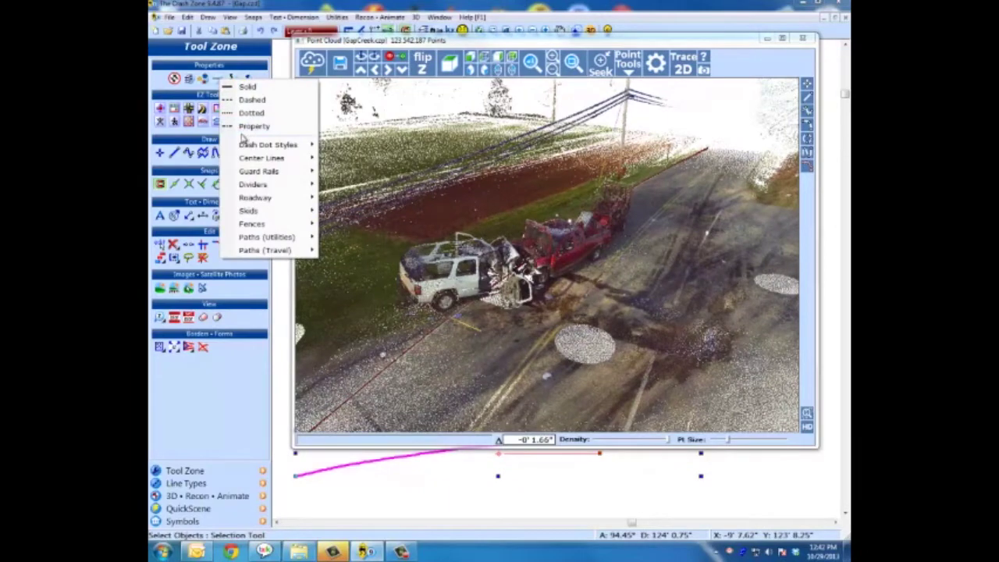
left_click(355, 173)
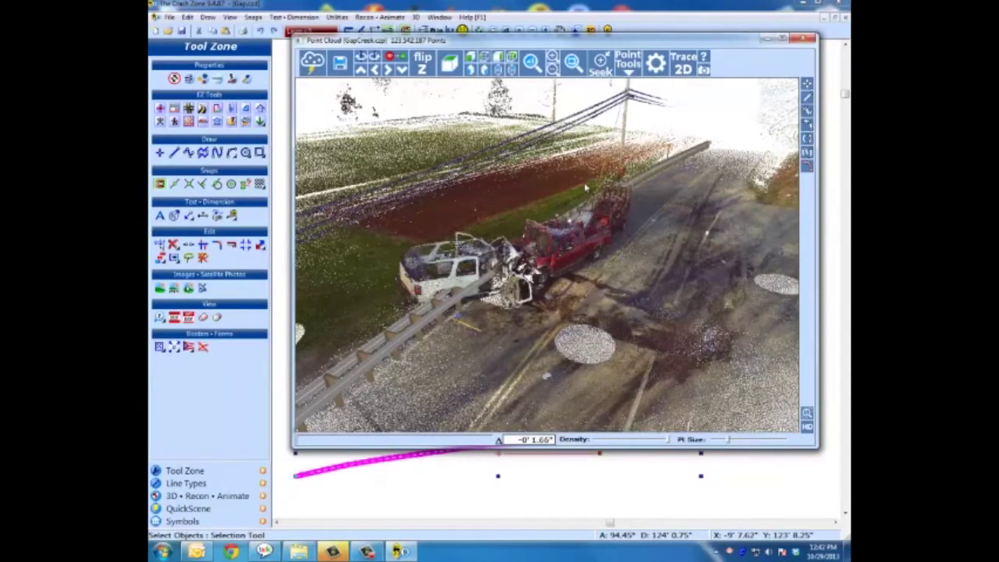
left_click_drag(586, 187, 562, 215)
middle_click_drag(674, 249, 512, 253)
middle_click_drag(780, 269, 511, 274)
middle_click_drag(783, 271, 507, 271)
middle_click_drag(741, 277, 644, 282)
left_click_drag(611, 294, 508, 276)
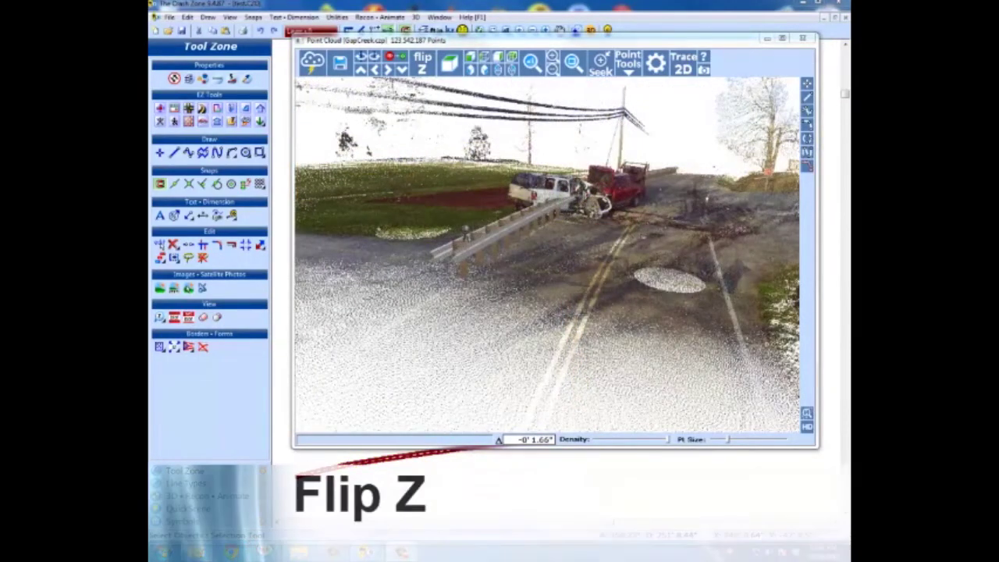
Step: Apply Flip Z to the GapCreek crash scene point cloud
mouse_move(612, 264)
left_mouse_down()
mouse_move(600, 264)
mouse_move(606, 255)
mouse_move(617, 265)
left_mouse_up()
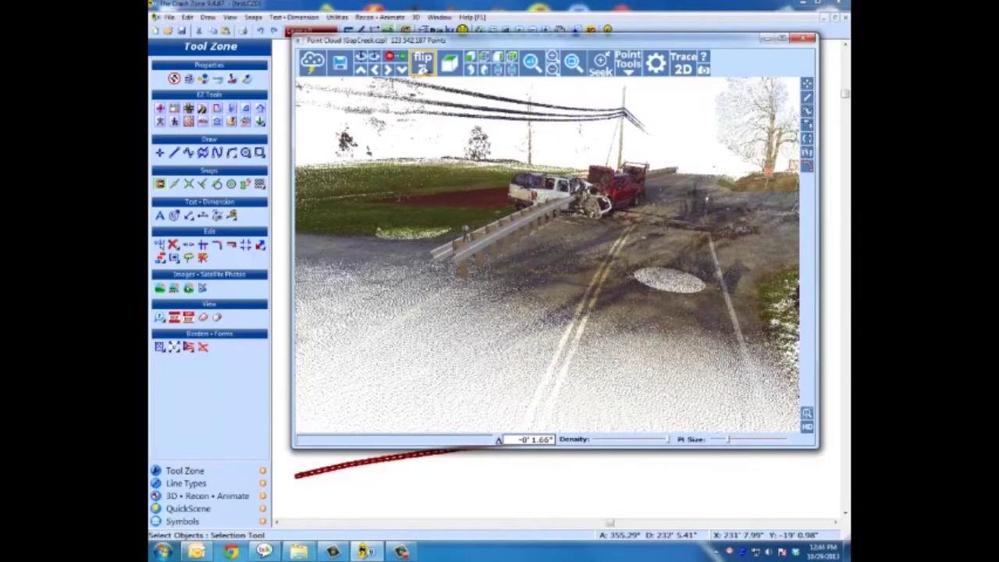
left_click(422, 64)
left_click_drag(493, 140, 512, 145)
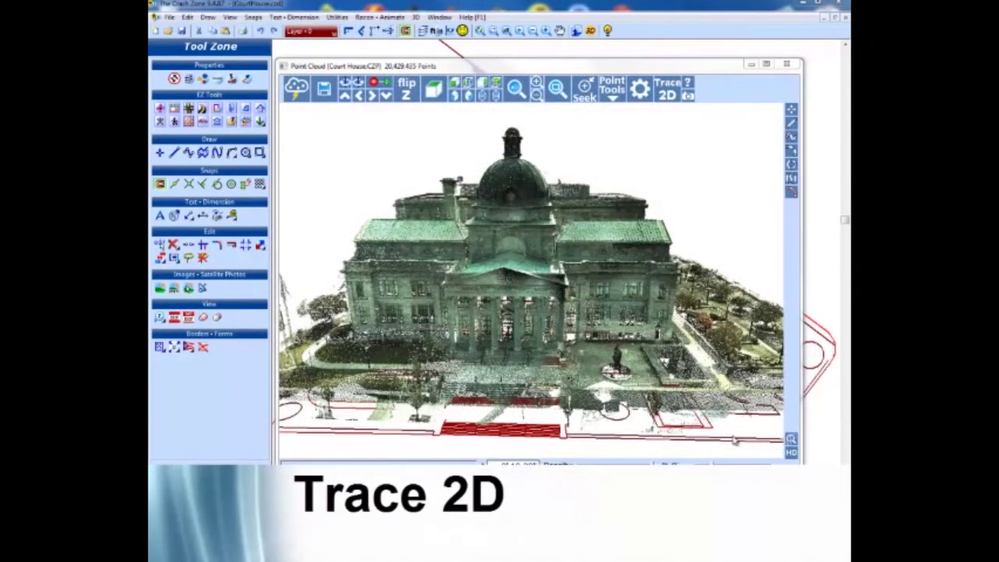
Step: Show the courthouse cloud in top view with Trace 2D on, framed on the domed building, and lower the point density
mouse_move(691, 394)
left_mouse_down()
mouse_move(632, 359)
mouse_move(701, 364)
left_mouse_up()
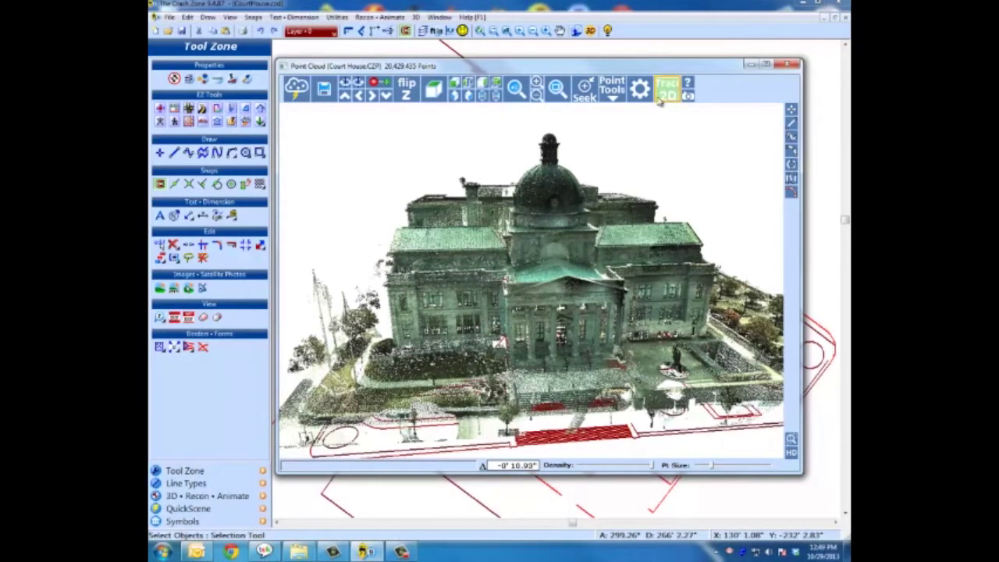
left_click(454, 89)
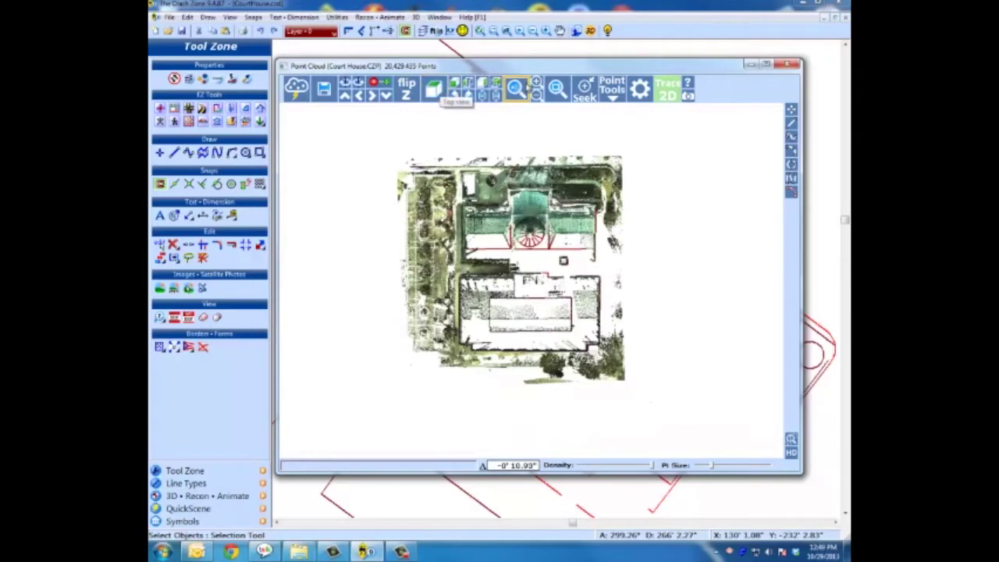
left_click(556, 88)
left_click(622, 143)
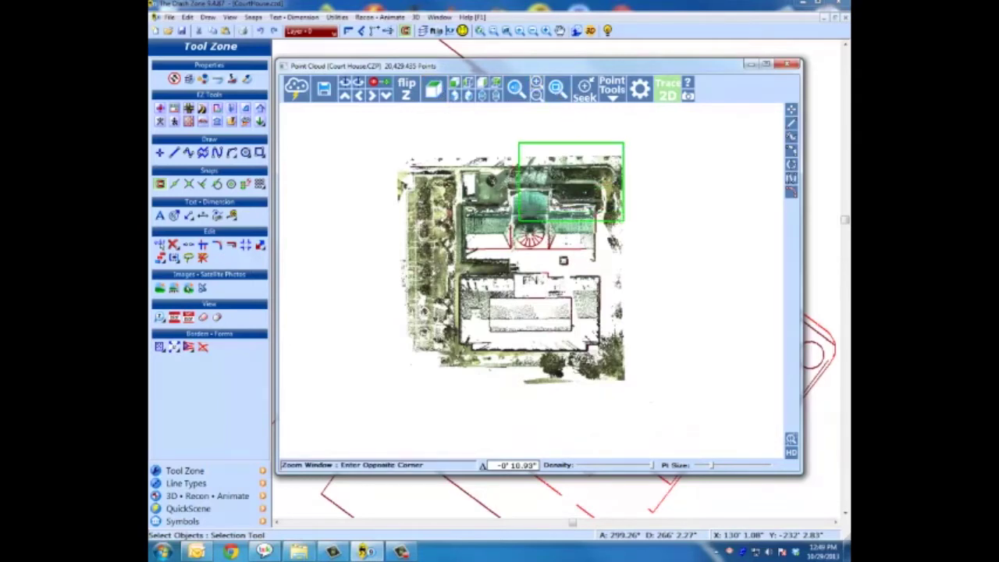
left_click(401, 301)
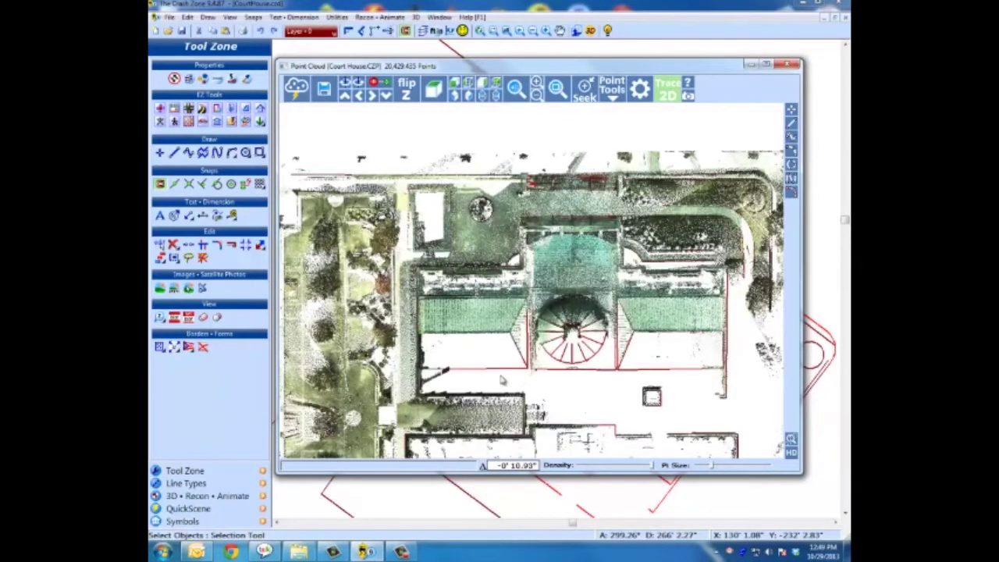
left_click_drag(653, 466, 605, 466)
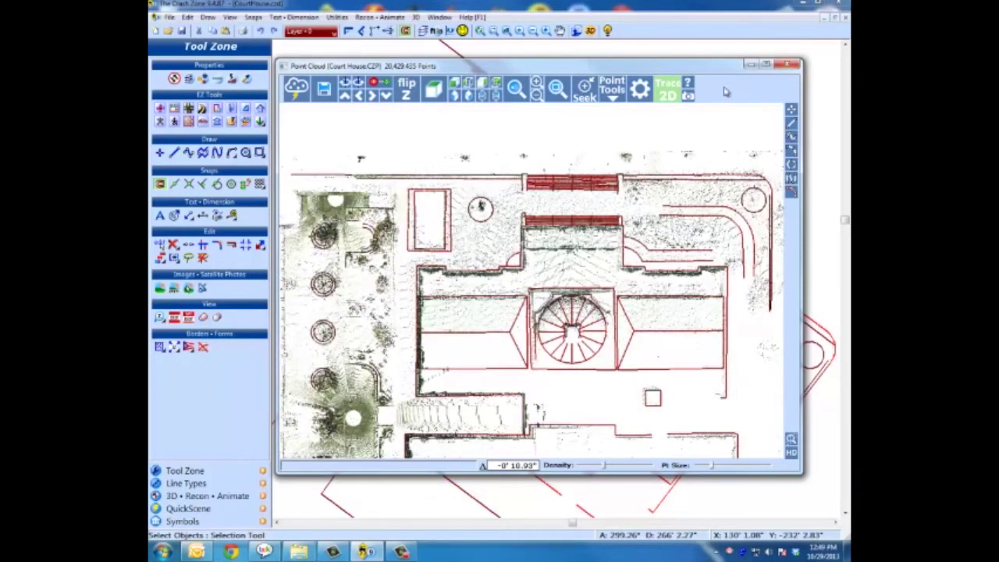
Step: Minimize the courthouse point cloud to view the traced linework in the 2D drawing
left_click(749, 64)
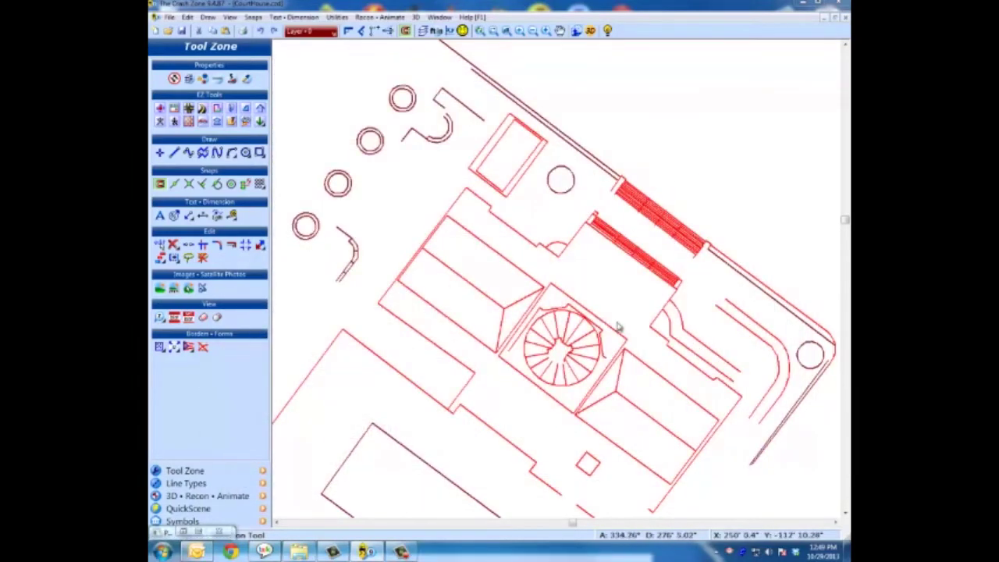
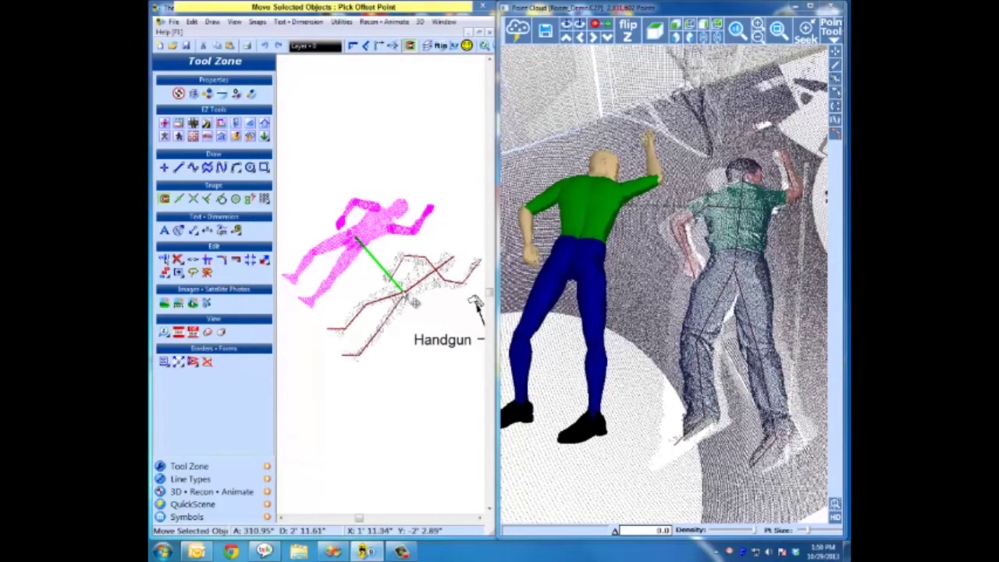
Step: Move the posed 3D body onto the traced victim outline beside the handgun and check its fit against the point cloud
left_click(406, 294)
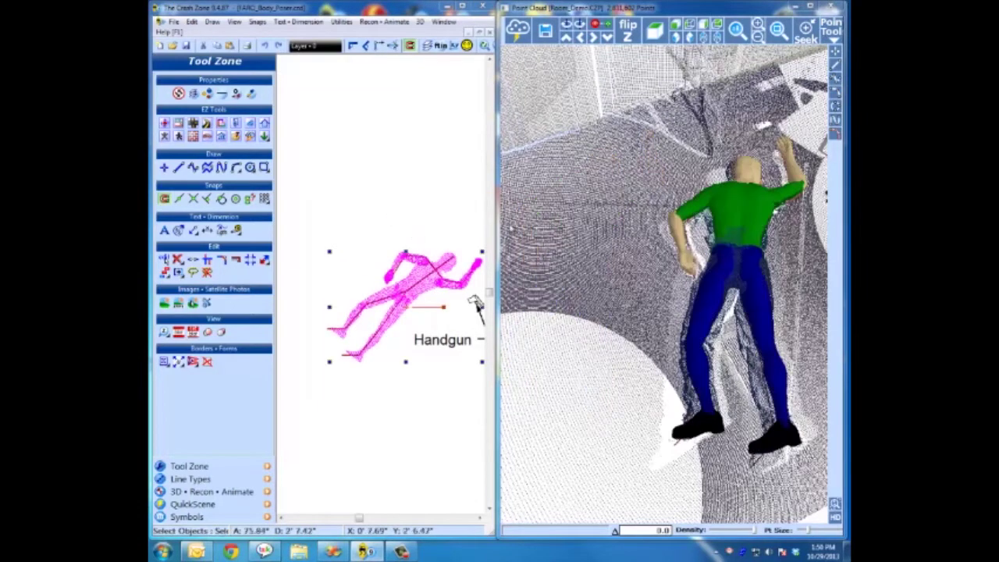
left_click_drag(708, 257, 694, 236)
scroll(711, 223, "up", 3)
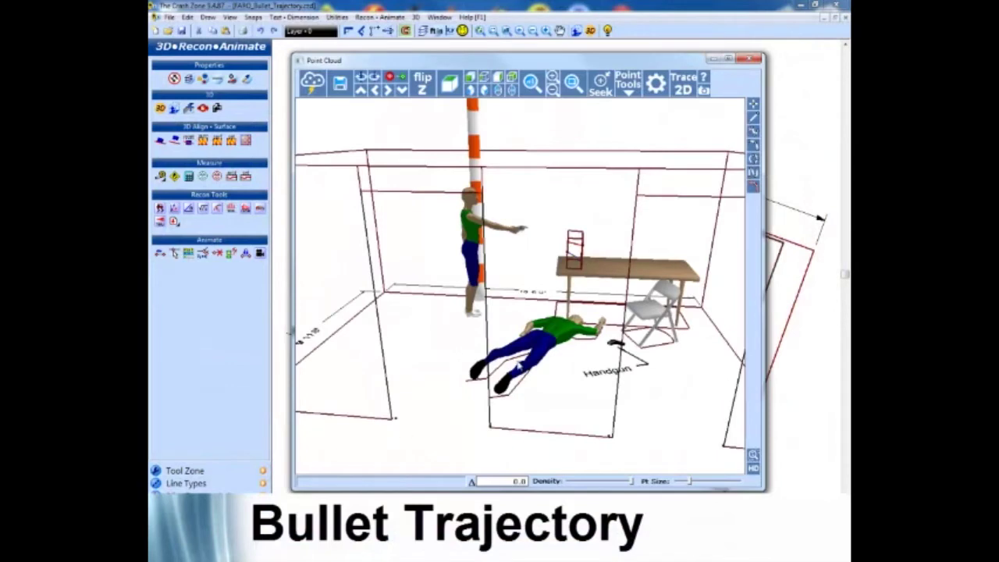
Step: Extend the two bullet trajectory lines through the box on the table so they reach both end walls of the room
left_click_drag(518, 364, 520, 363)
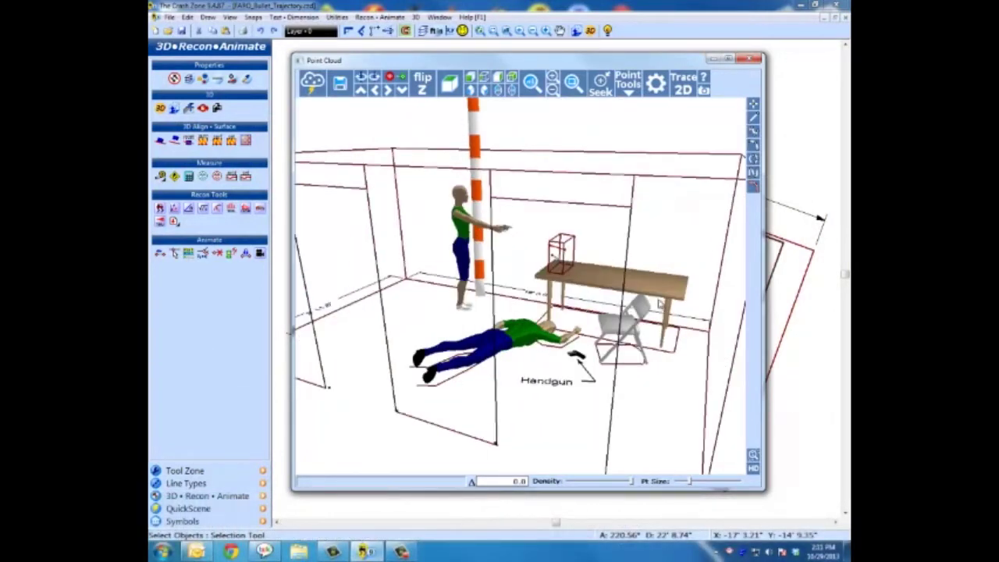
left_click(714, 59)
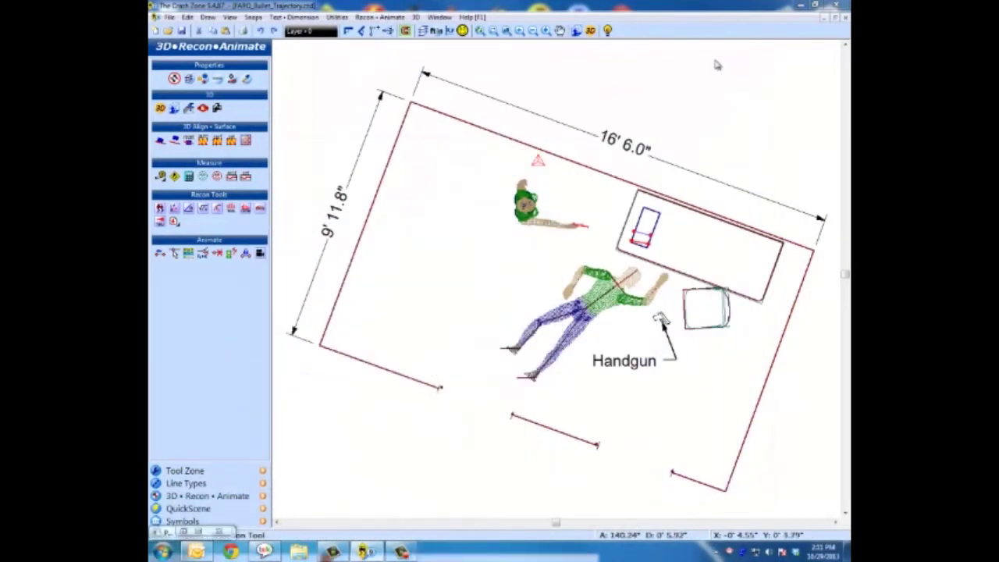
left_click(205, 471)
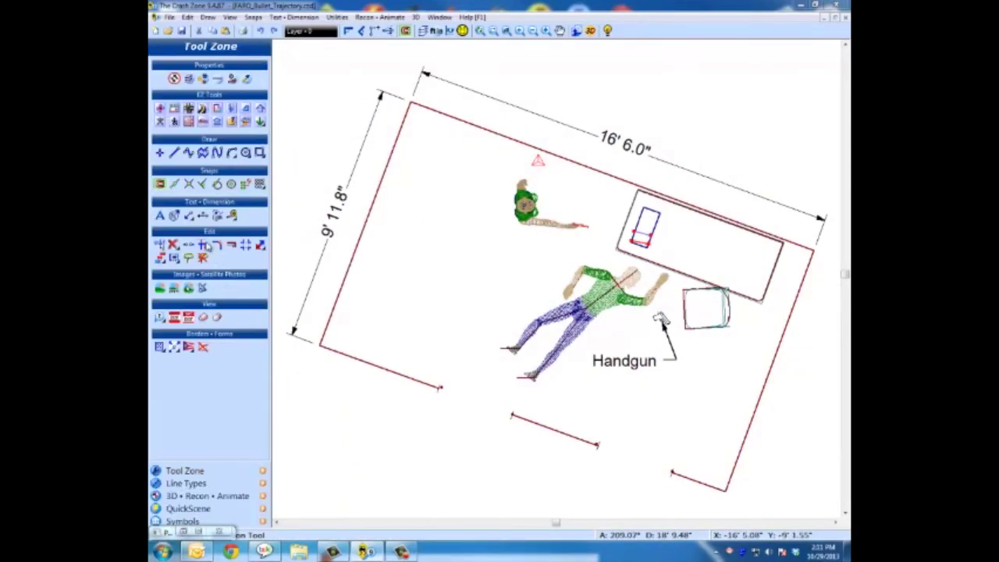
left_click(208, 247)
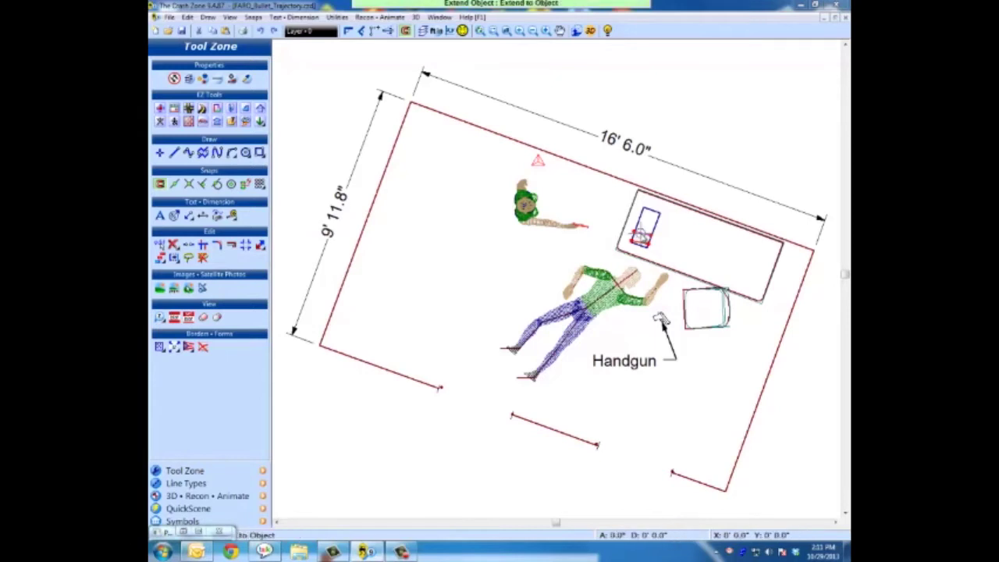
left_click(388, 168)
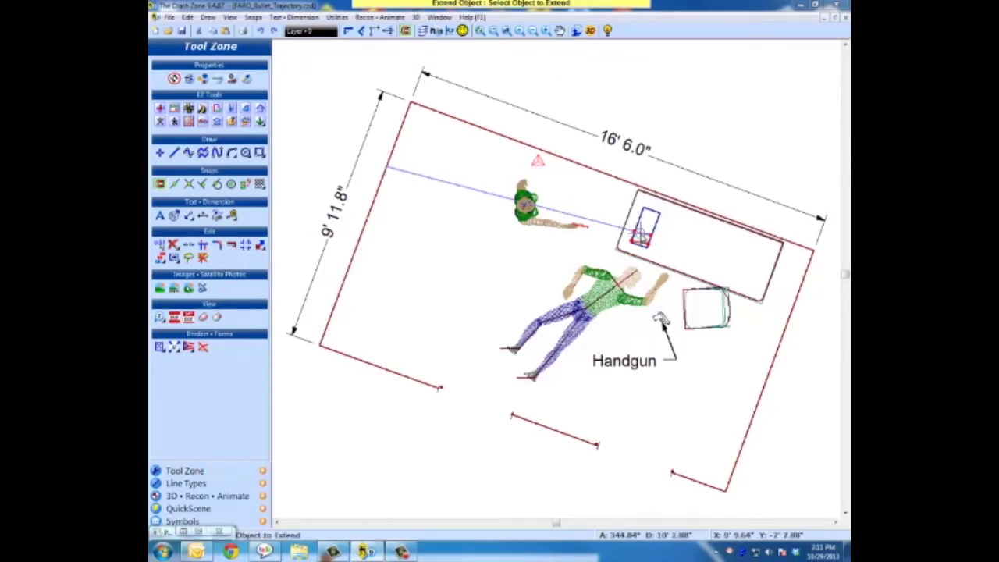
left_click(797, 271)
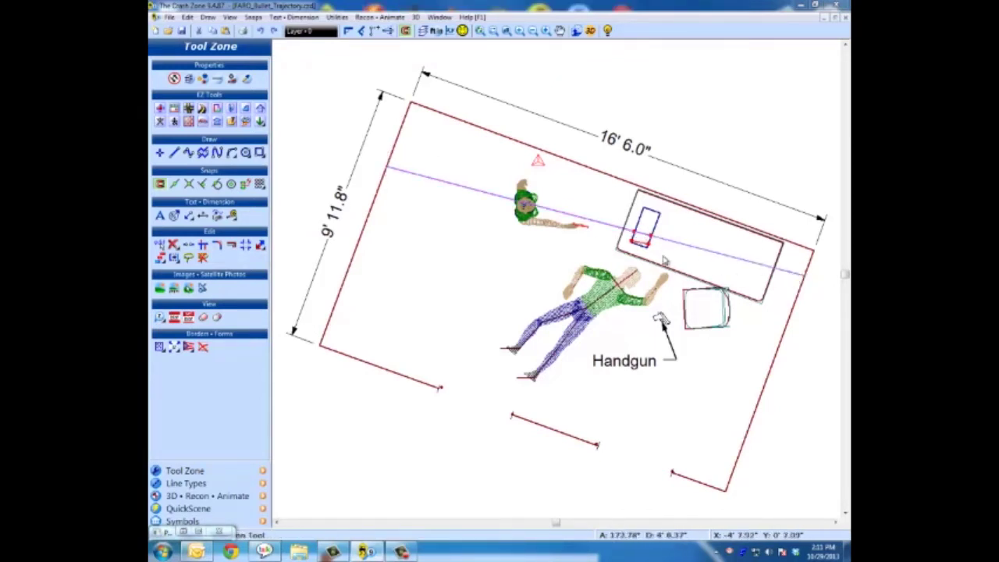
left_click(797, 289)
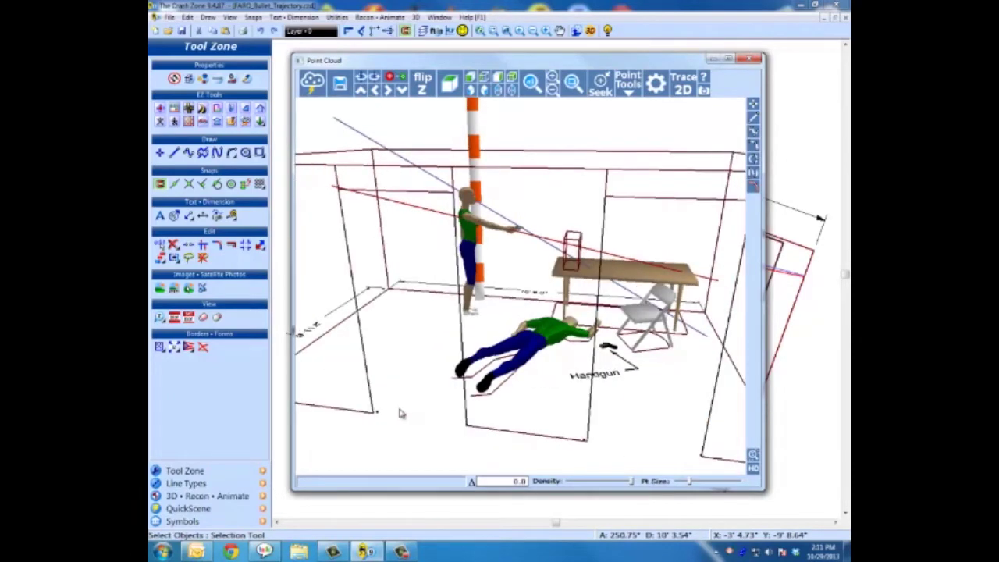
Step: Create a red Trajectory Cone with 5 degrees tolerance on the trajectory line nearer the shooter's hand, with cone fills hidden in 2D
left_click(713, 58)
left_click(475, 209)
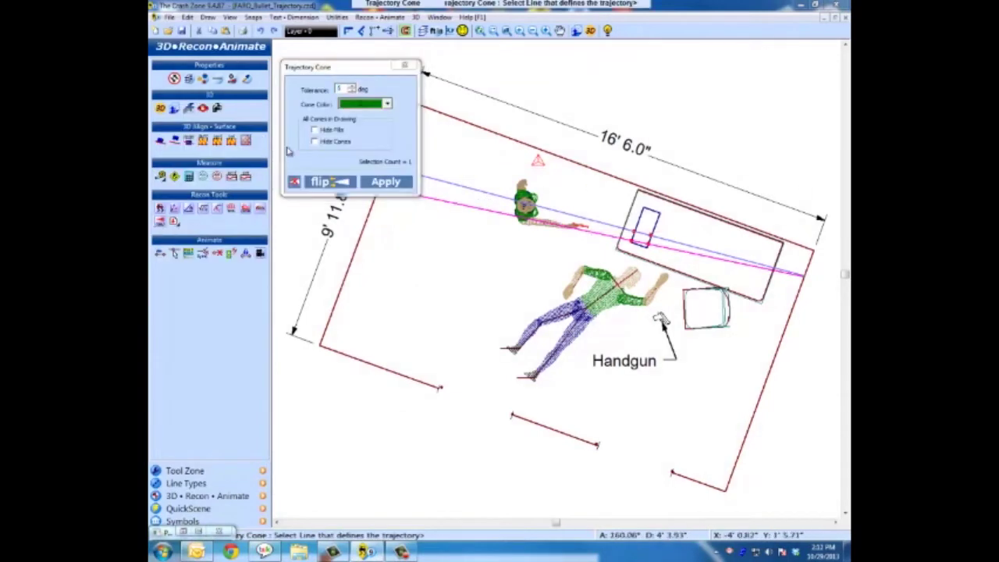
left_click(387, 104)
left_click_drag(389, 131, 389, 128)
left_click(373, 179)
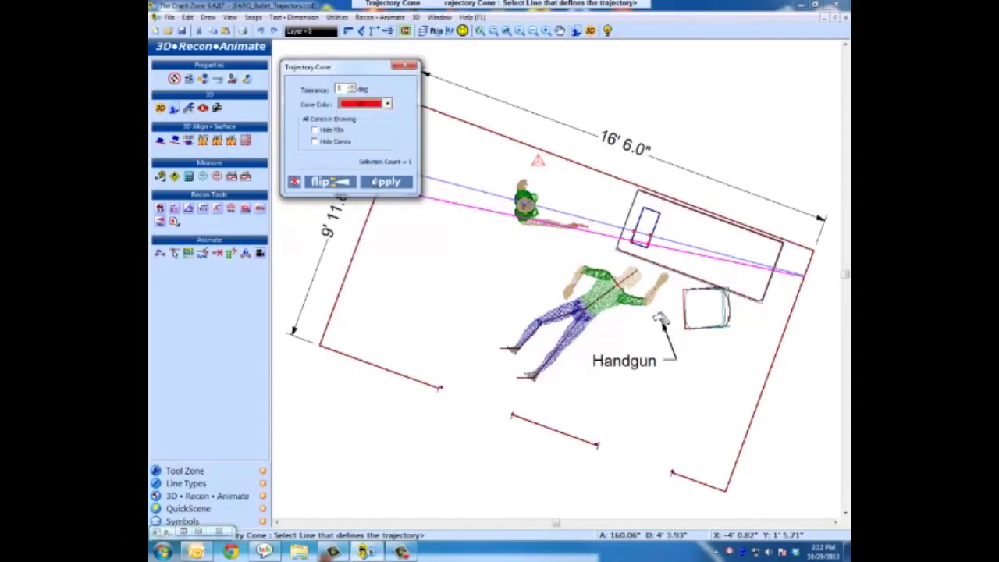
left_click(339, 131)
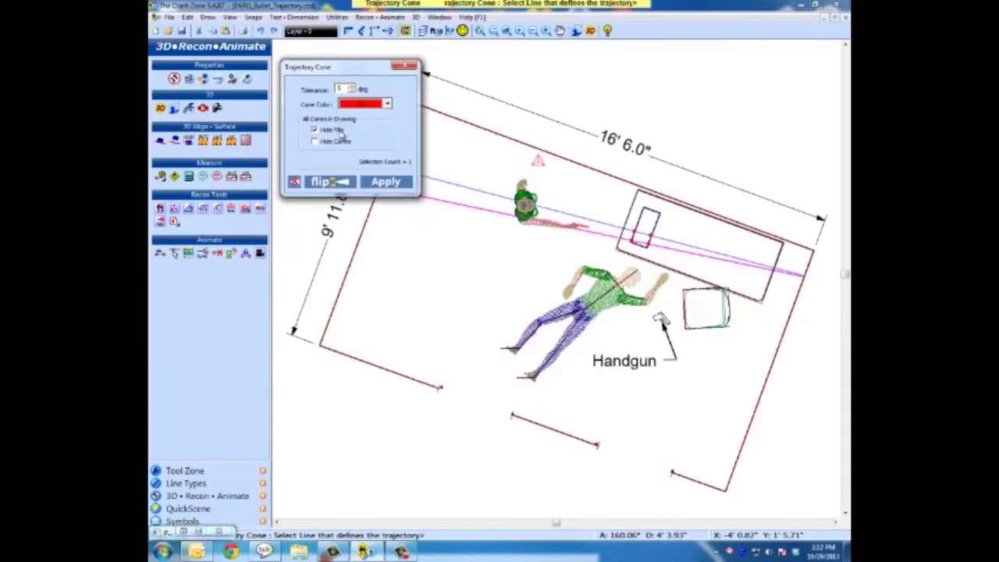
left_click(385, 182)
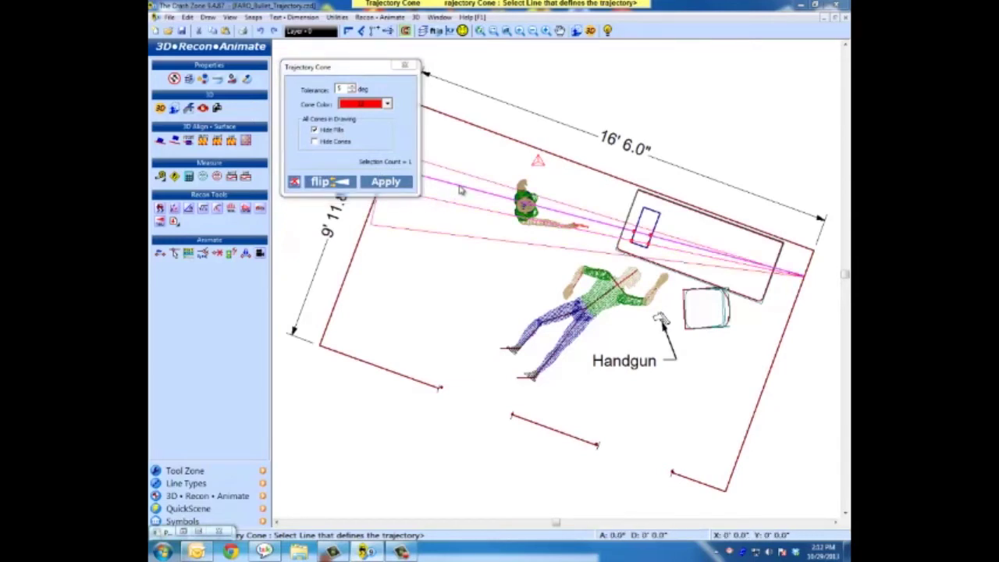
Step: Create a green Trajectory Cone with 5 degrees tolerance on the other trajectory line and finish the cone command
left_click(387, 104)
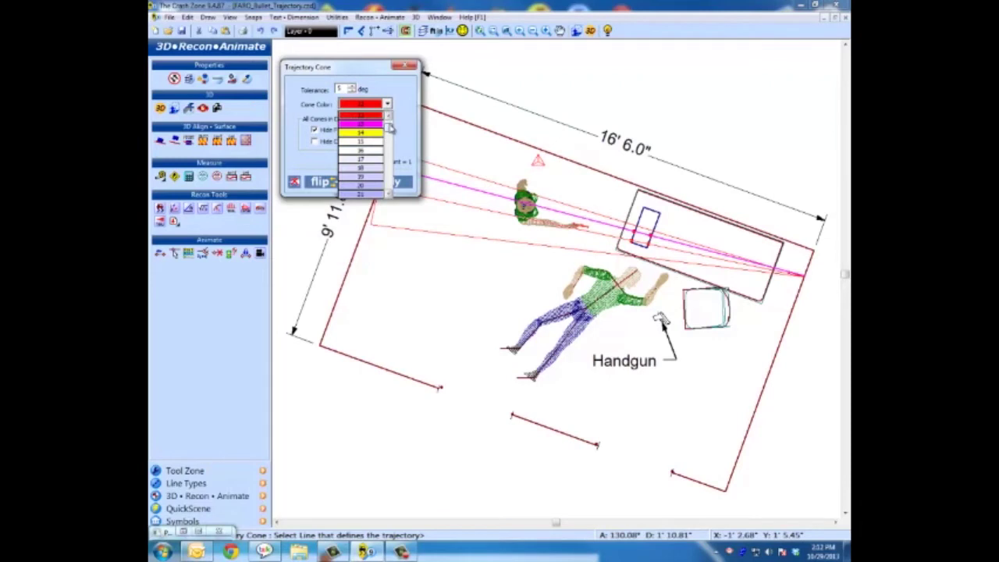
scroll(390, 127, "up", 4)
left_click(378, 135)
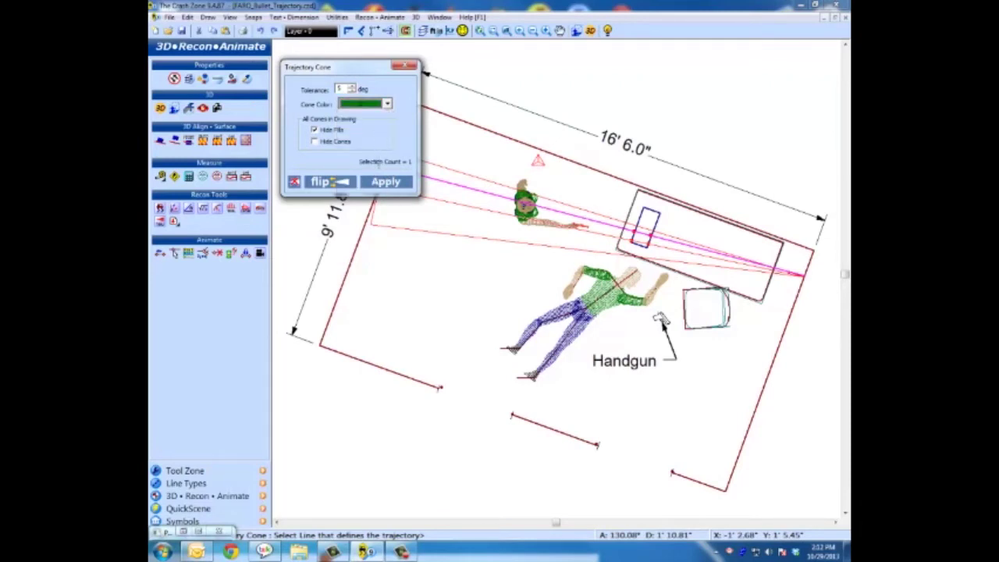
left_click(380, 183)
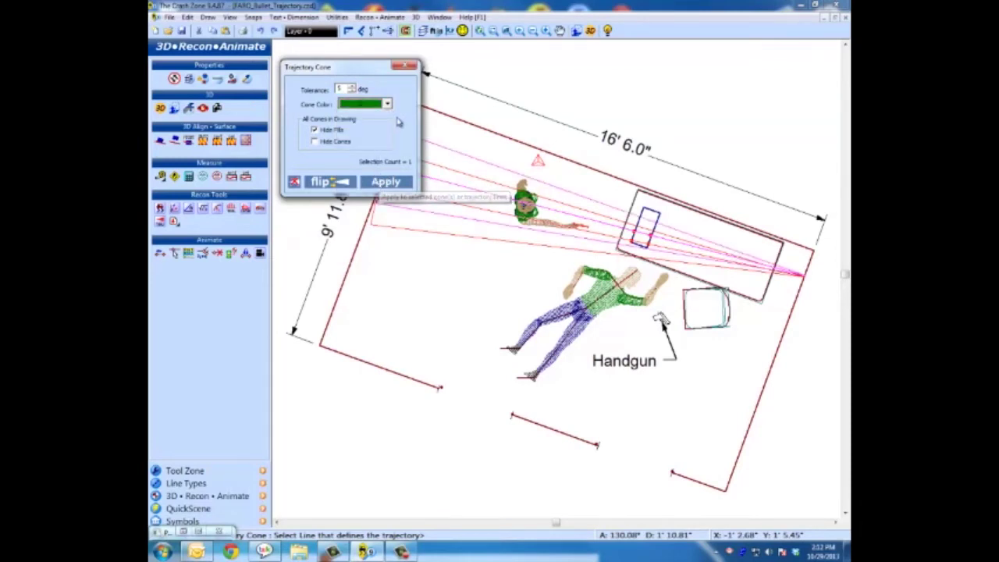
left_click(404, 66)
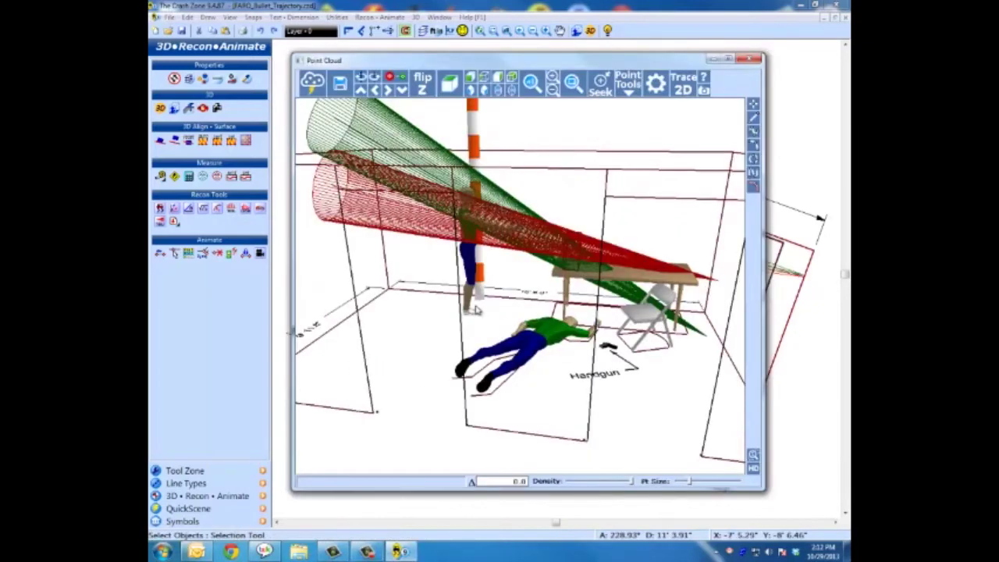
Step: Load the Room_Demo.CZP point cloud together with the trajectory cones and inspect the combined scene from a higher angle
left_click_drag(476, 310, 440, 283)
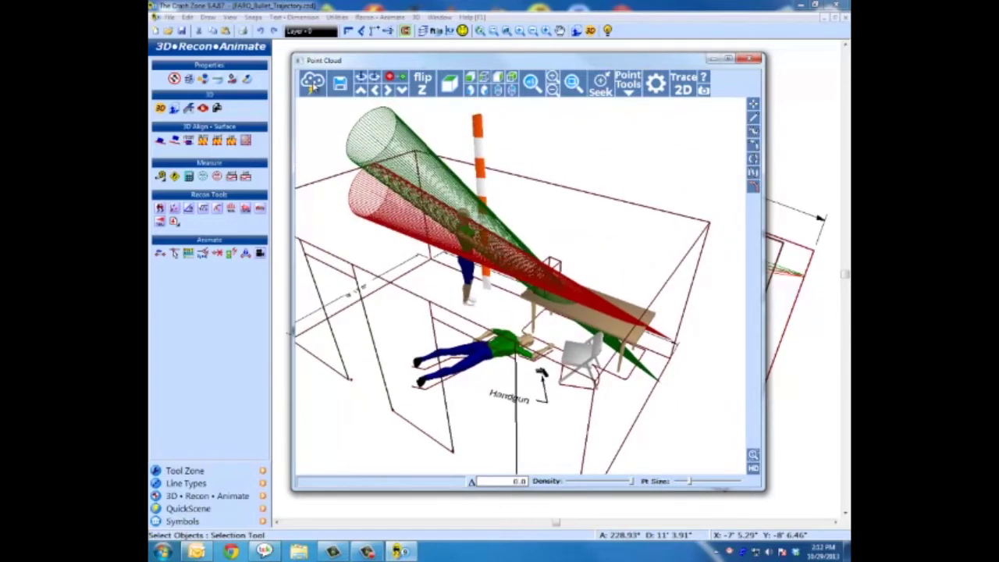
left_click(311, 84)
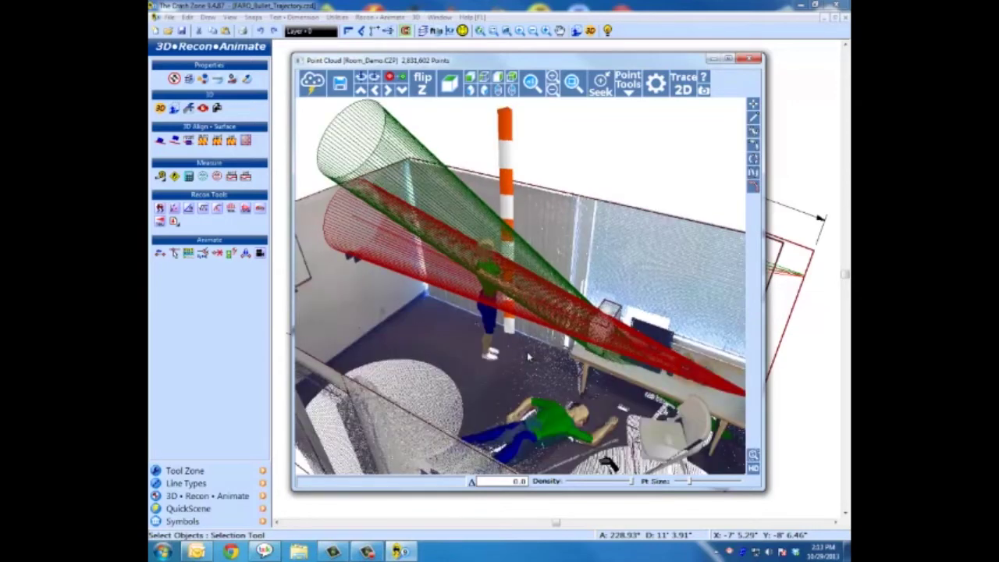
left_click(714, 61)
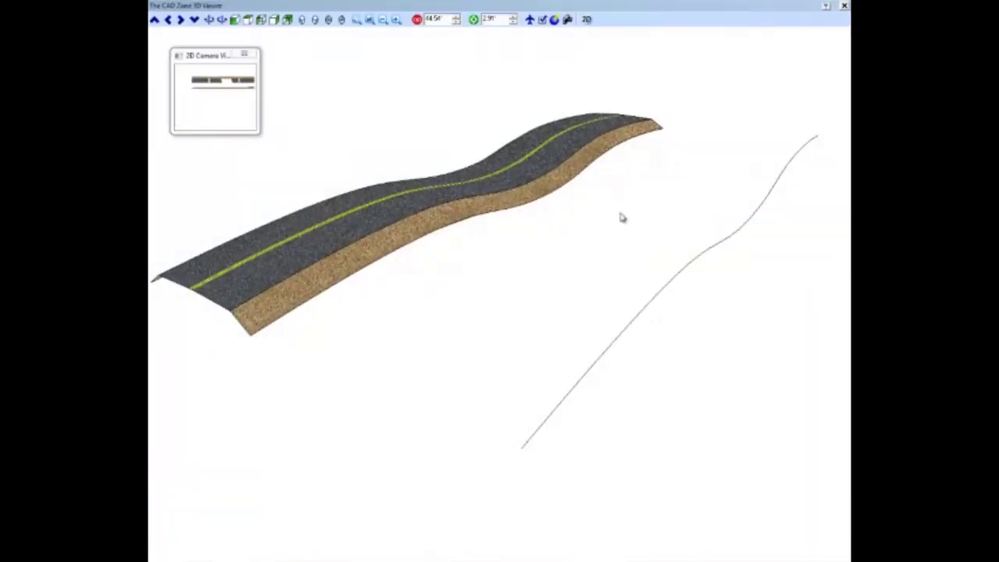
Step: Return from the 3D road view to the 2D drawing and offset the lone curve below the road 12 ft to each side
mouse_move(622, 218)
left_mouse_down()
mouse_move(610, 171)
mouse_move(564, 182)
mouse_move(616, 217)
left_mouse_up()
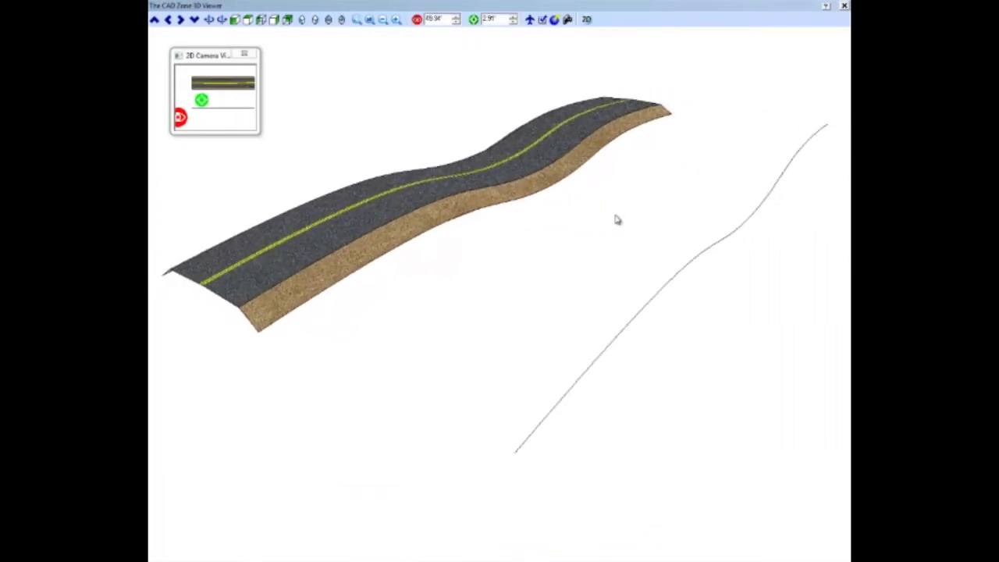
left_click(586, 20)
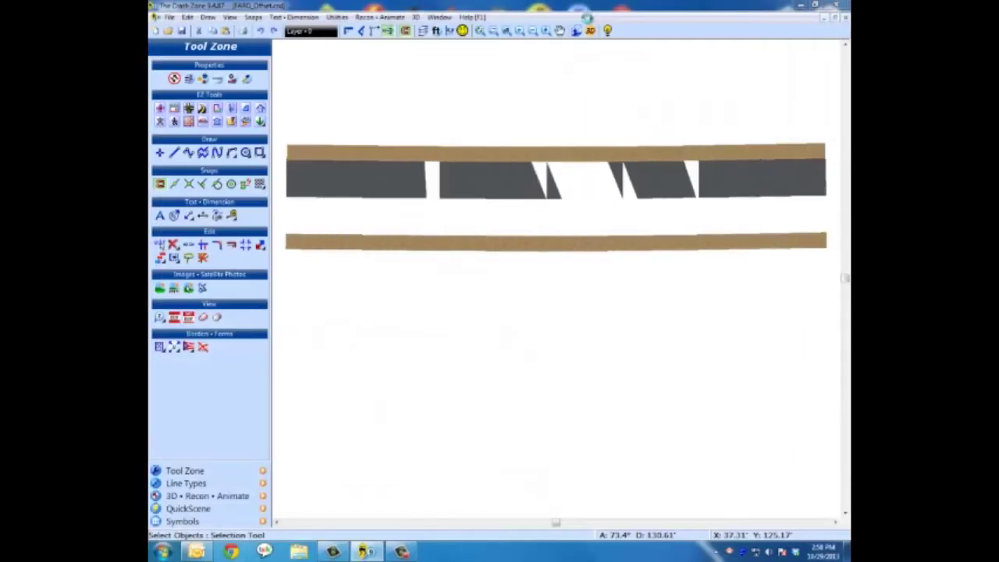
left_click(540, 412)
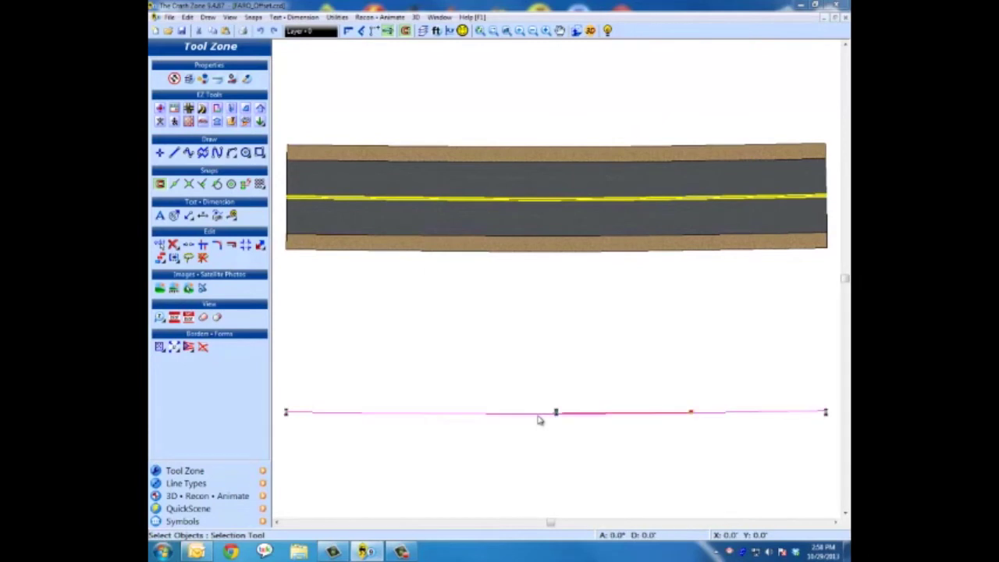
left_click(231, 245)
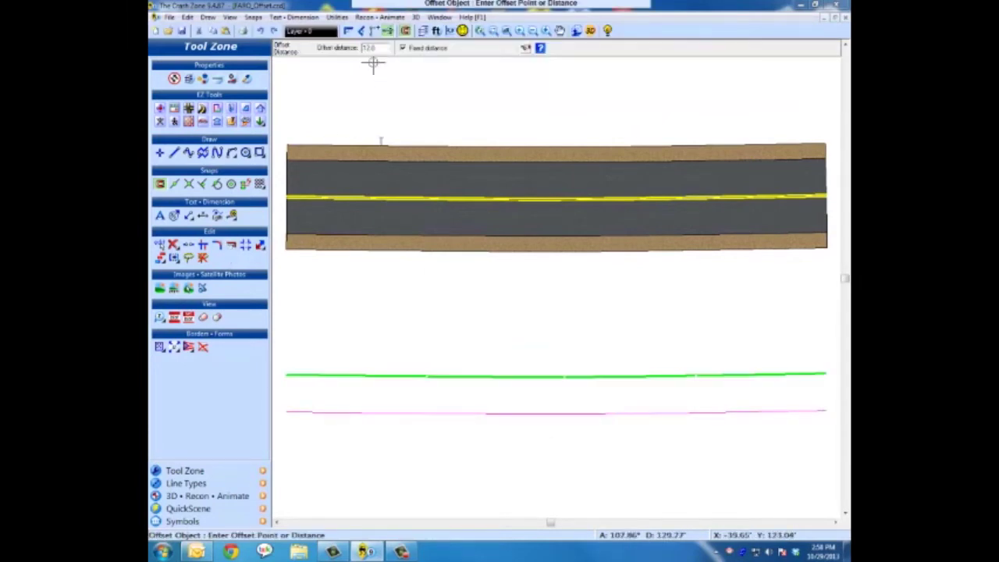
left_click(405, 347)
left_click(406, 413)
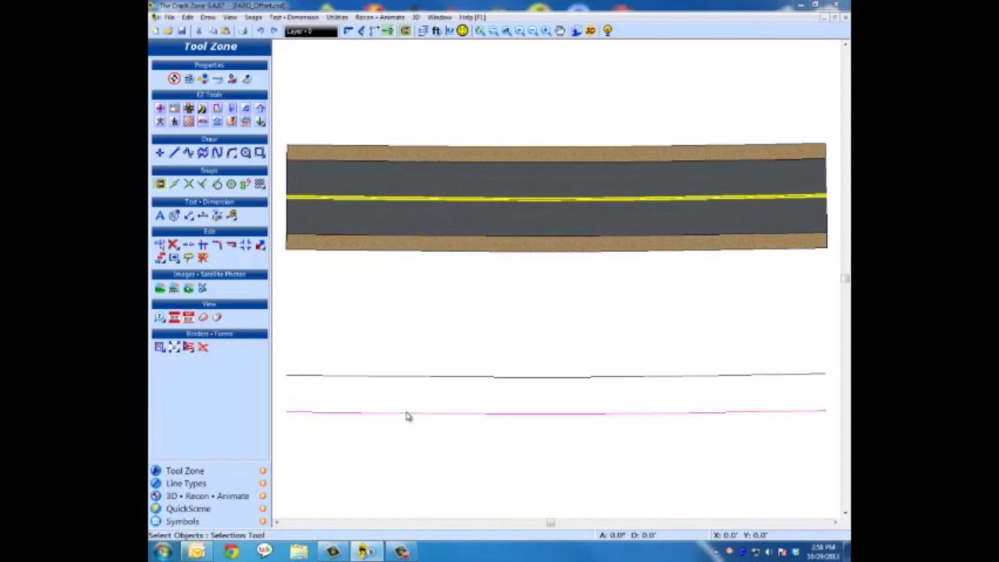
key("space")
left_click(406, 436)
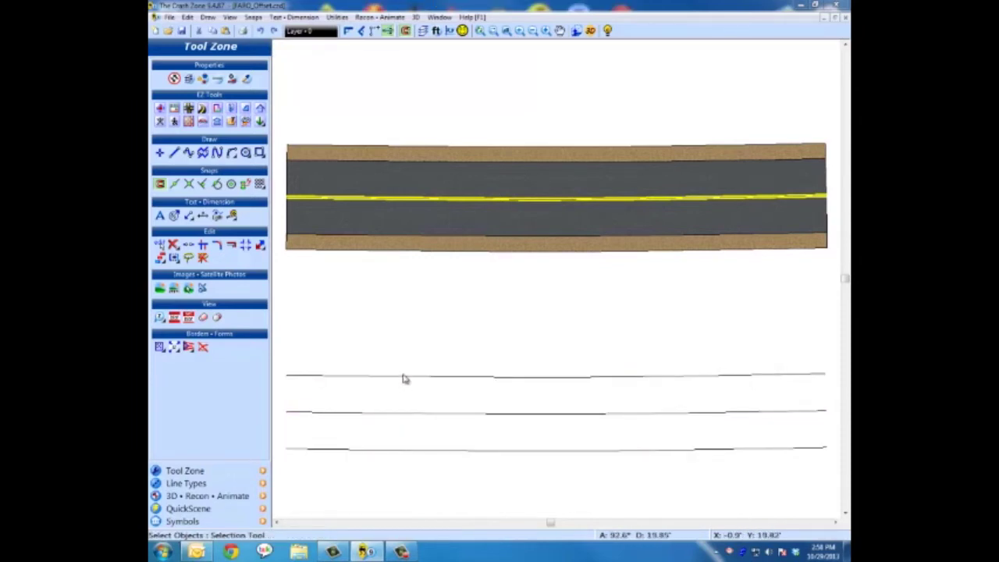
Step: Offset both lane edge curves outward by a smaller fixed distance to form the shoulder edges
left_click(404, 375)
key("space")
left_click(359, 48)
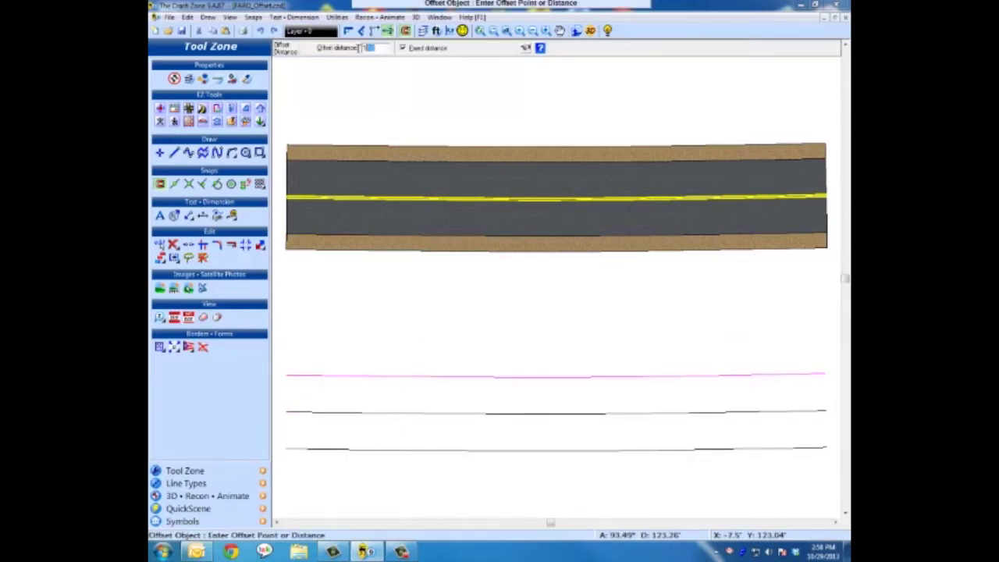
left_click(431, 263)
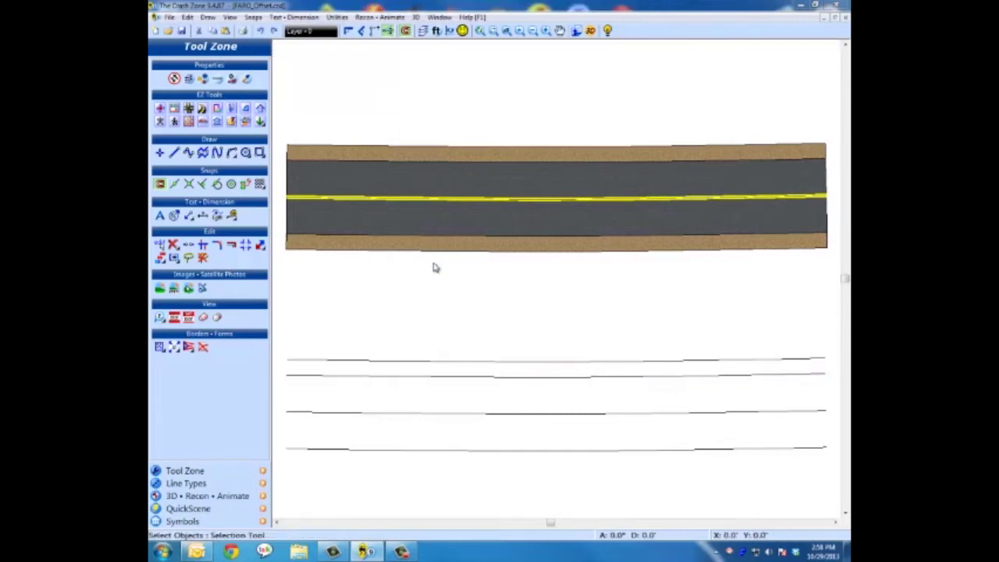
left_click(435, 451)
key("space")
left_click(437, 465)
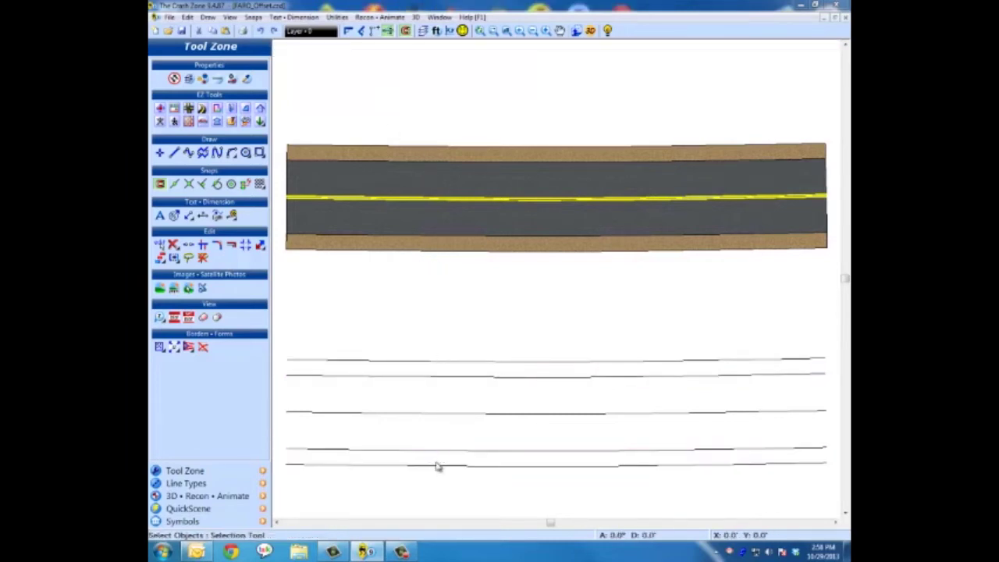
Step: Apply the Double Solid center line type to the middle curve of the new roadway
left_click(417, 413)
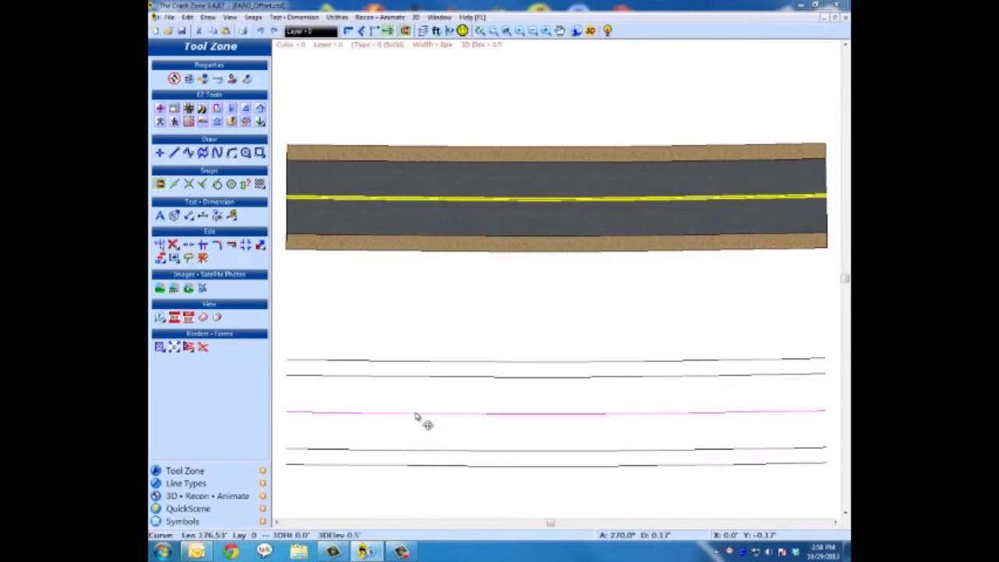
left_click(218, 81)
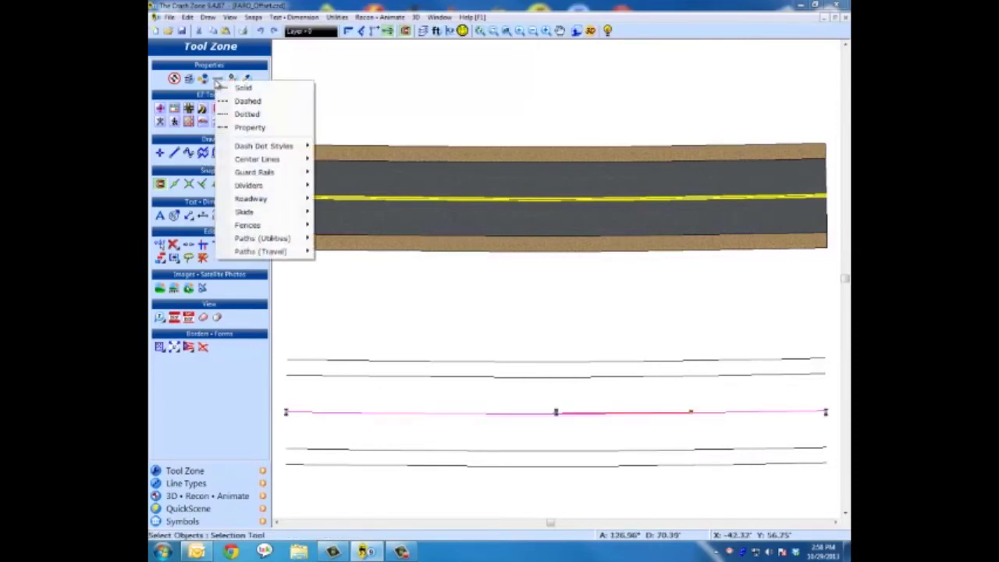
mouse_move(265, 161)
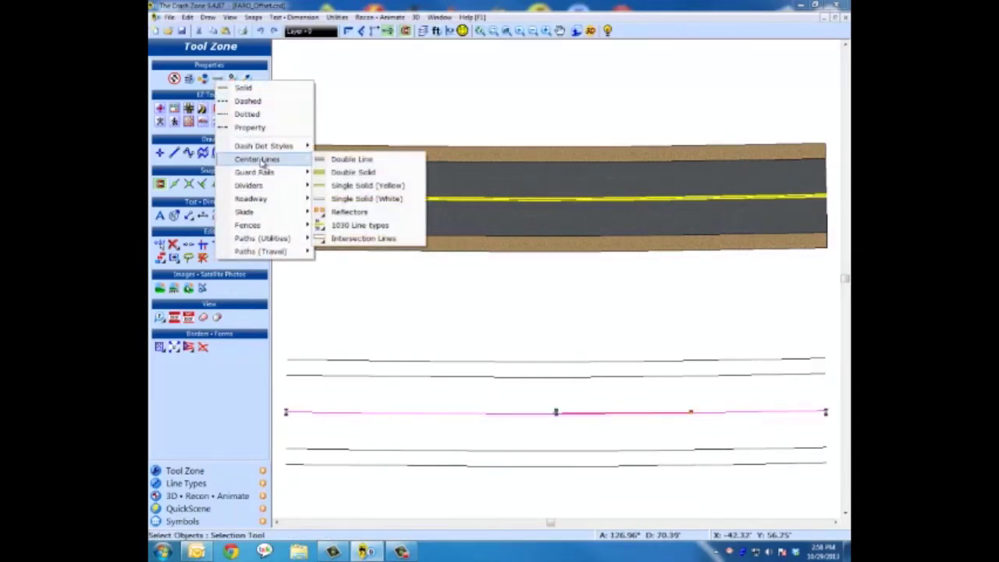
left_click(341, 173)
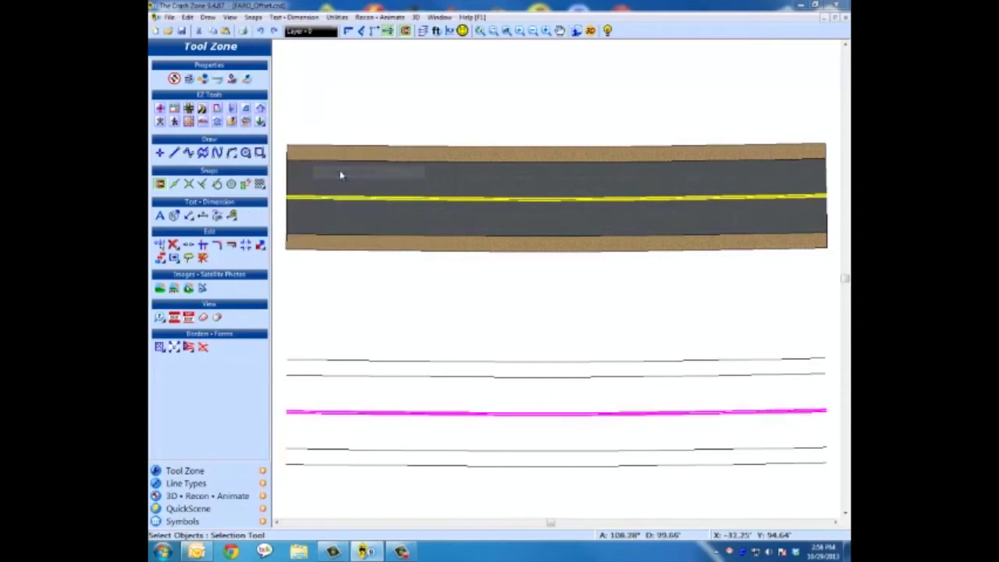
Step: Apply Guardrail line types to both lane edge curves of the new roadway and view the rails in 3D
left_click(363, 376)
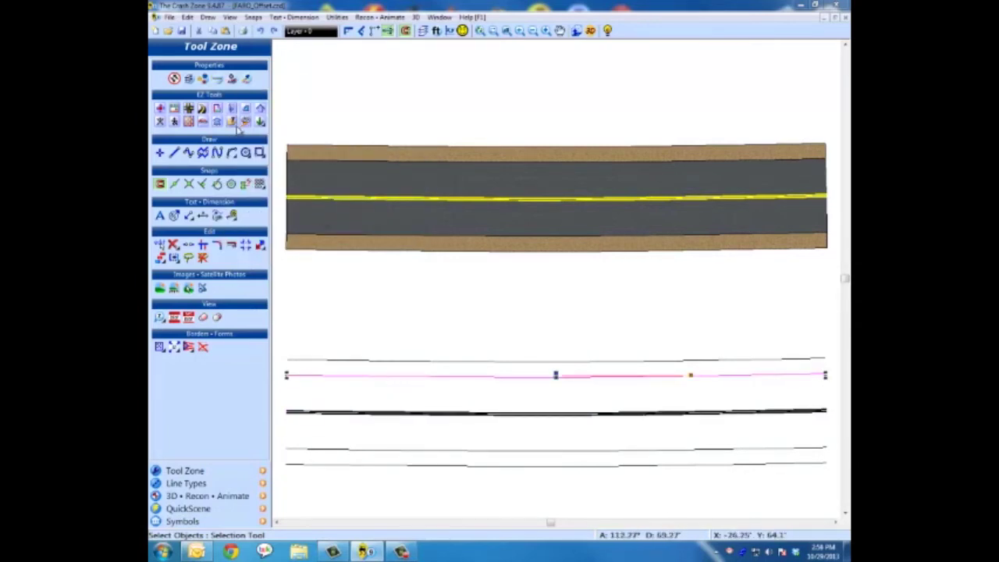
left_click(231, 80)
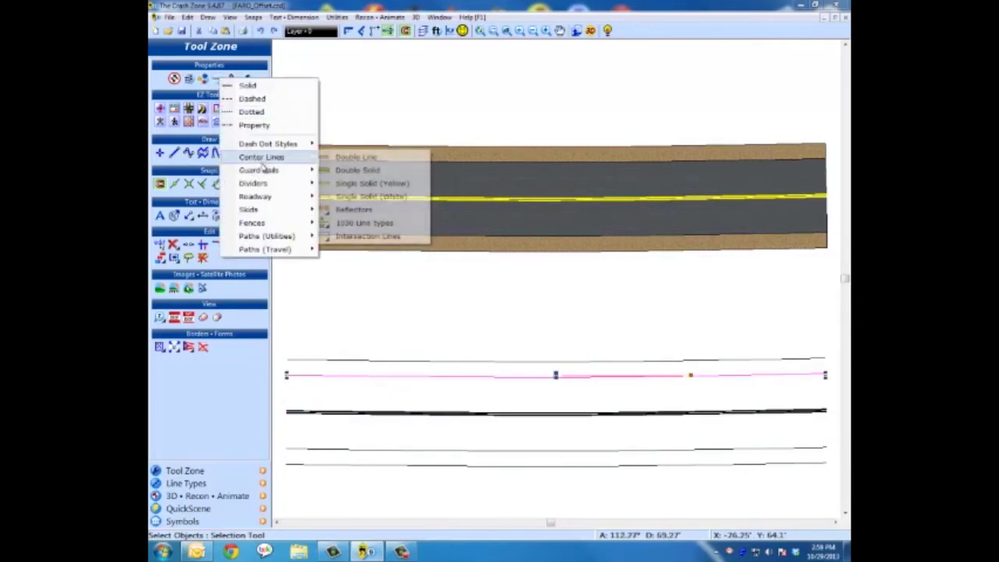
mouse_move(262, 170)
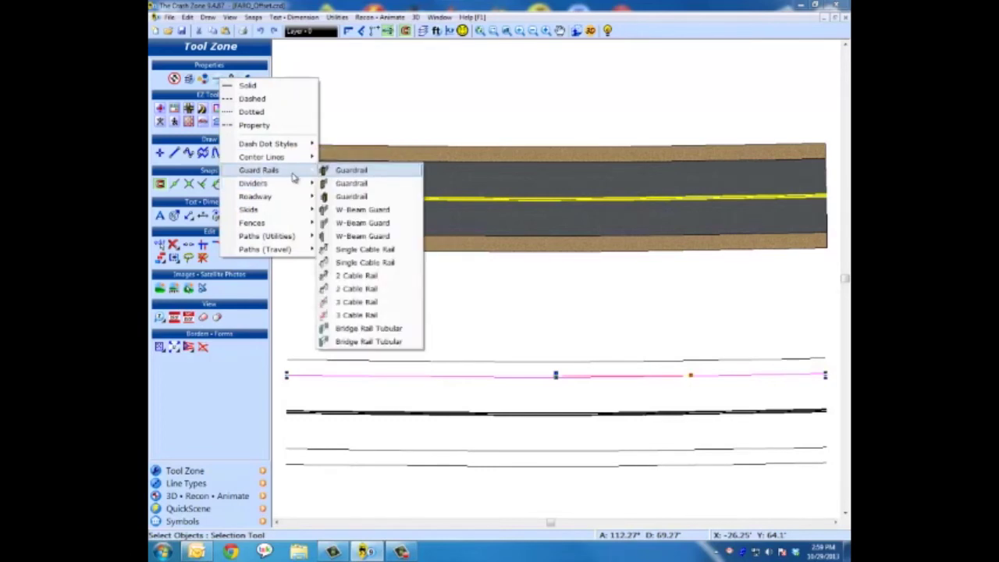
left_click(347, 183)
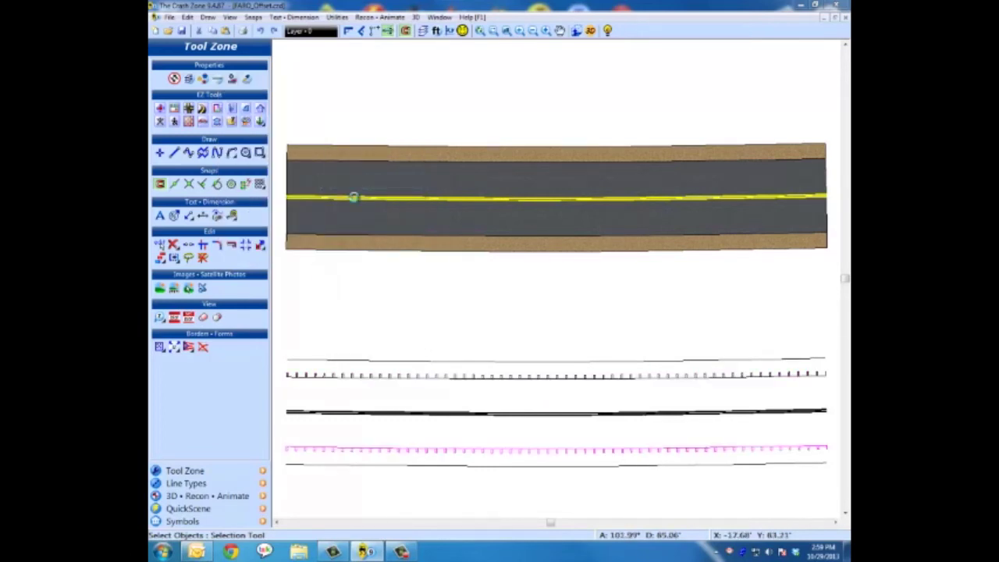
left_click(575, 30)
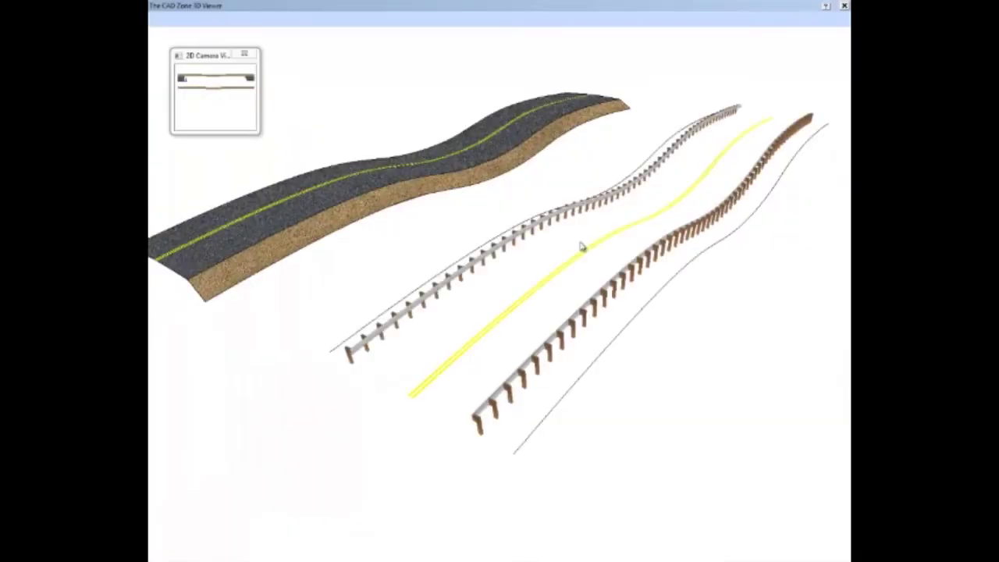
mouse_move(574, 203)
left_mouse_down()
mouse_move(569, 228)
mouse_move(617, 263)
mouse_move(559, 314)
mouse_move(542, 307)
mouse_move(524, 252)
left_mouse_up()
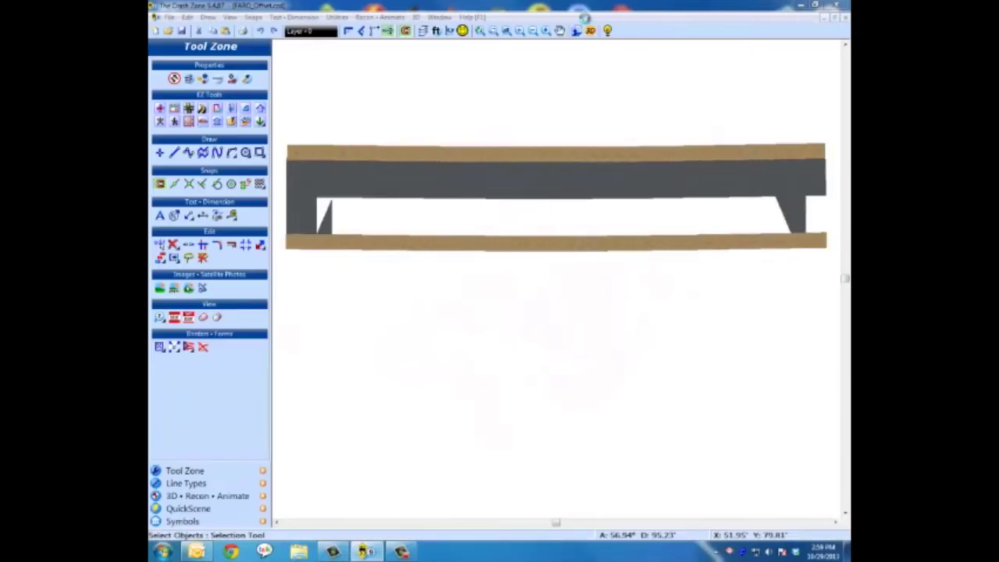
Step: Auto Surface the lane between the upper guardrail and the center line, using the Asphalt_Day_1 texture
left_click(452, 380)
left_click(445, 415, "shift")
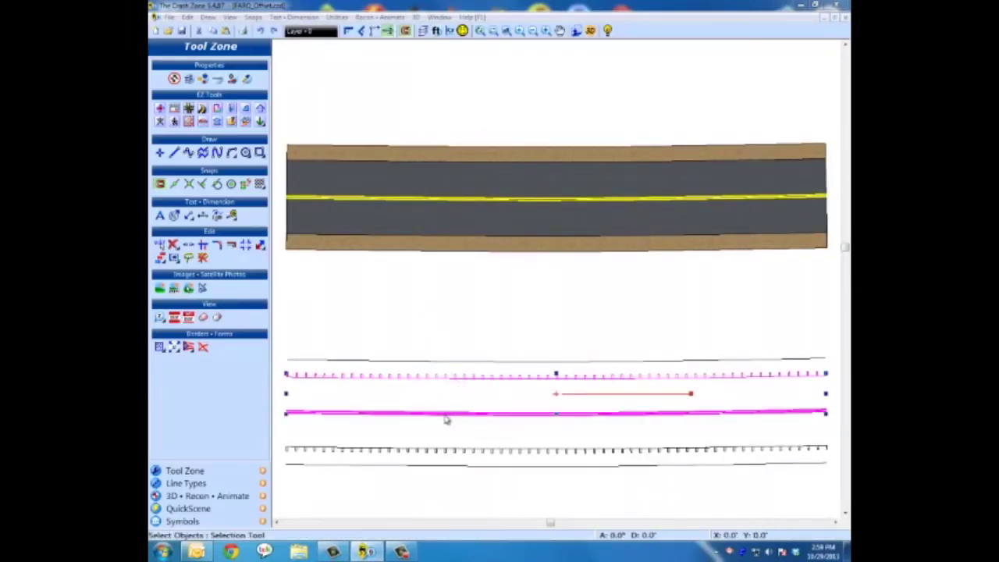
left_click(206, 495)
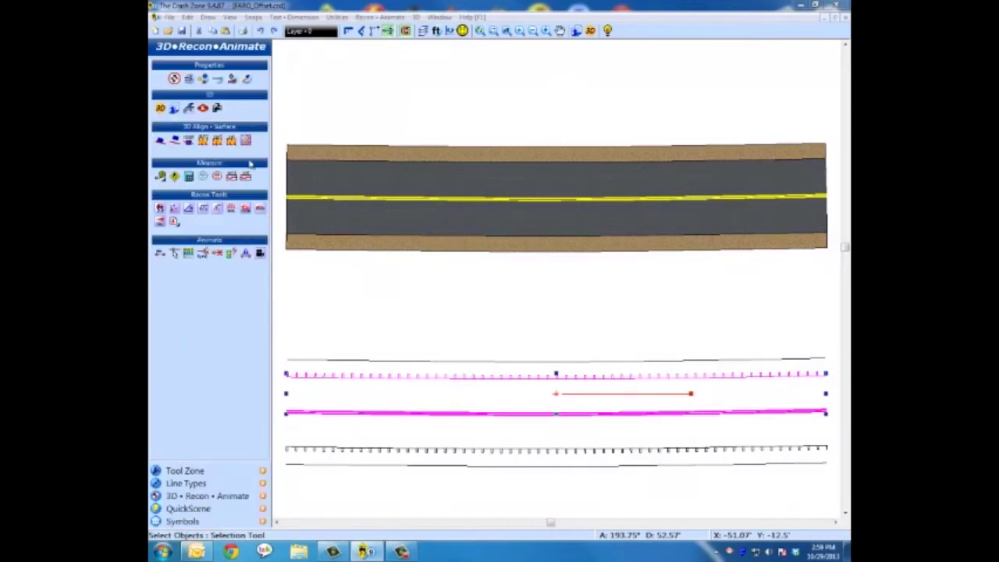
left_click(246, 141)
left_click(171, 234)
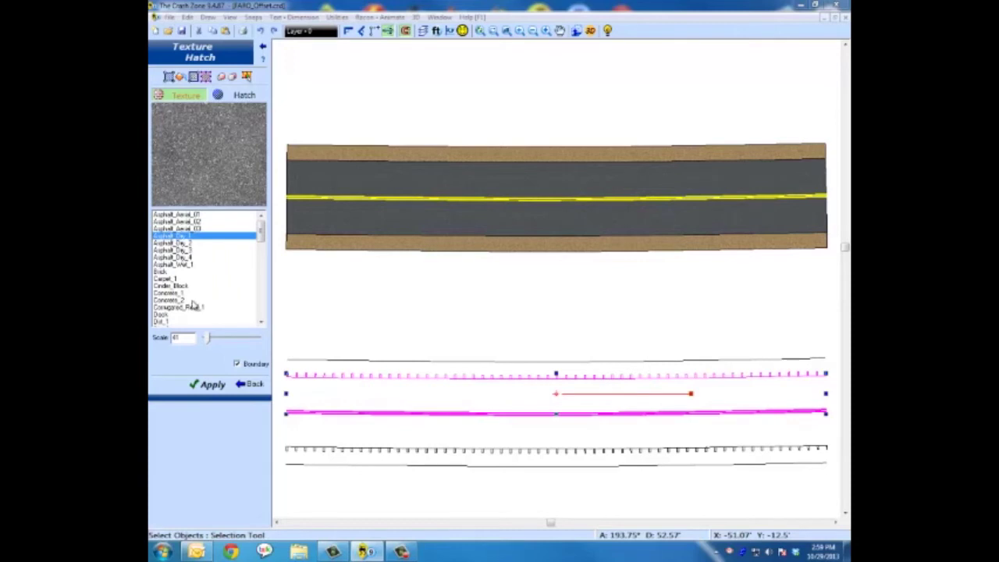
left_click(248, 384)
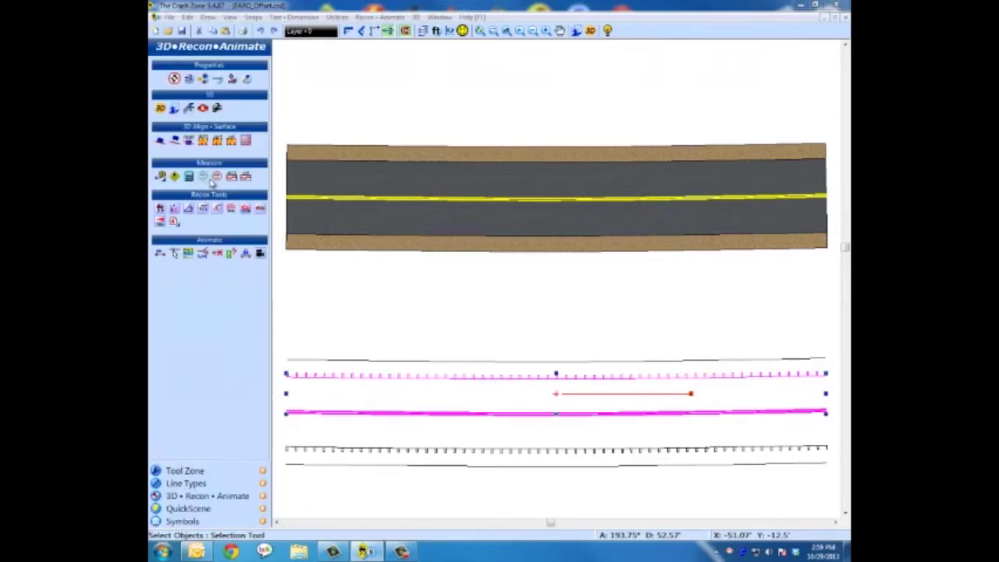
left_click(206, 141)
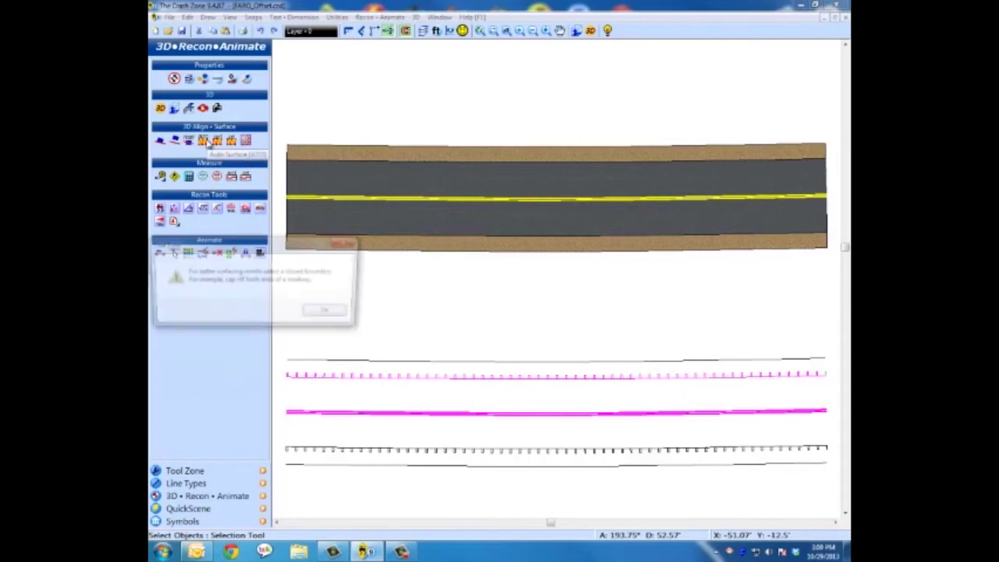
left_click(329, 313)
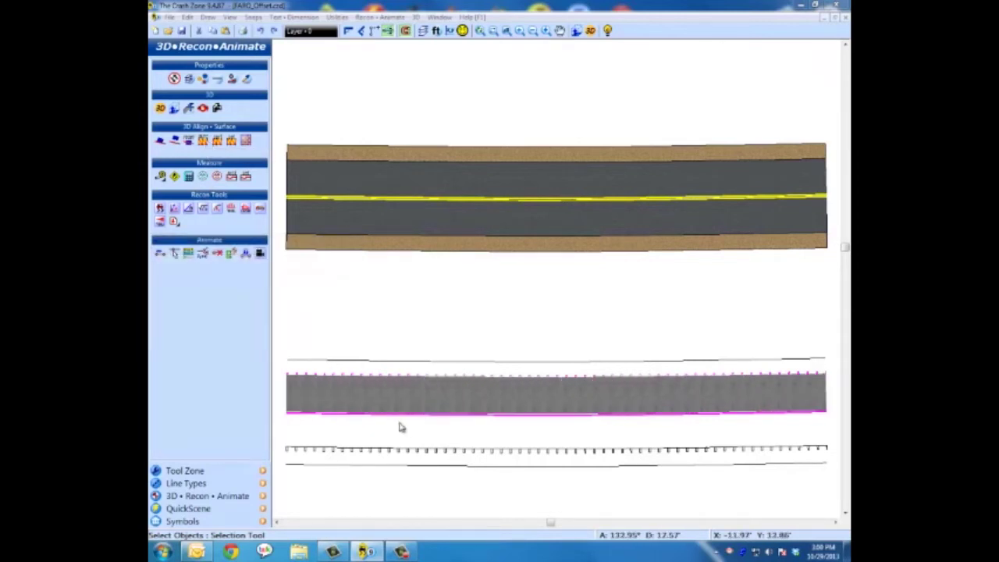
Step: Auto Surface the lane between the center line and the lower guardrail, and inspect the paved road in 3D
left_click(404, 450)
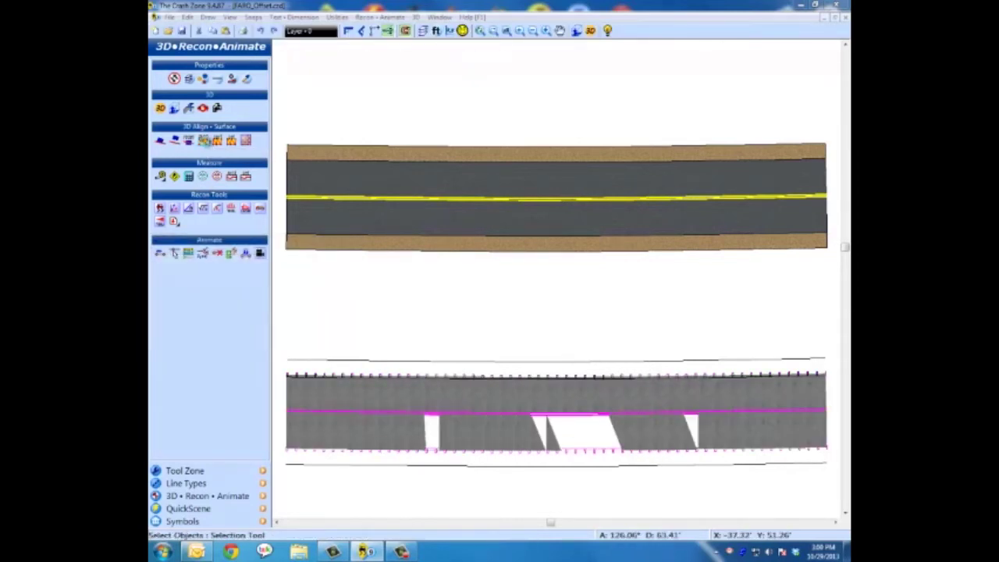
left_click(590, 31)
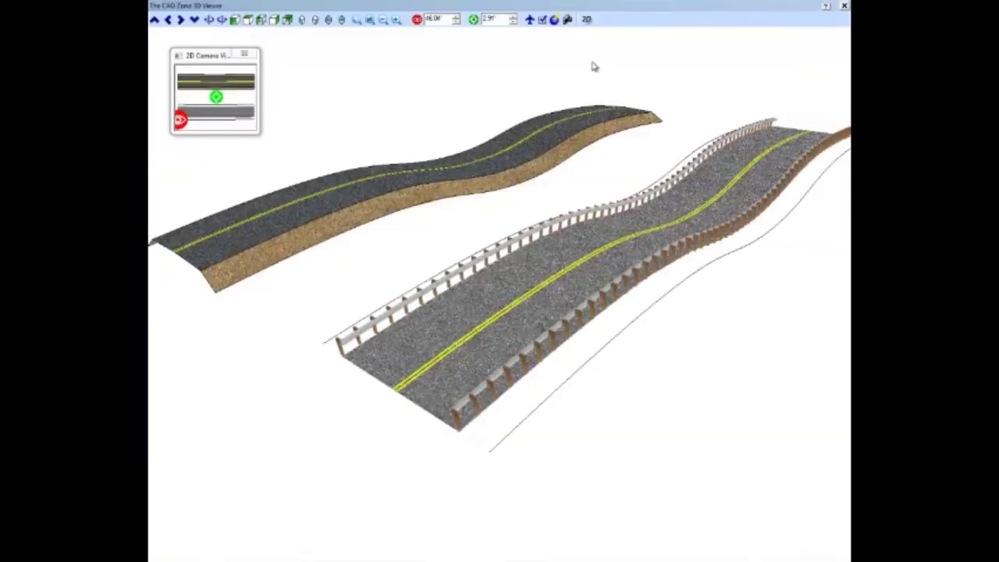
left_click_drag(627, 184, 550, 245)
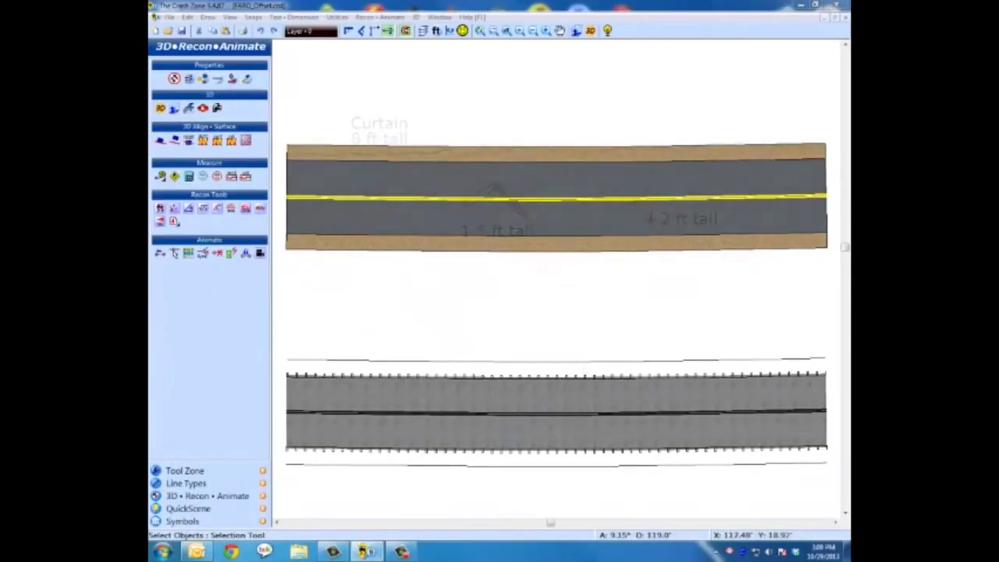
Step: Check the flat room layout in 3D and set a 4.2 ft wall height for the square outline in 3D Builder
left_click(590, 30)
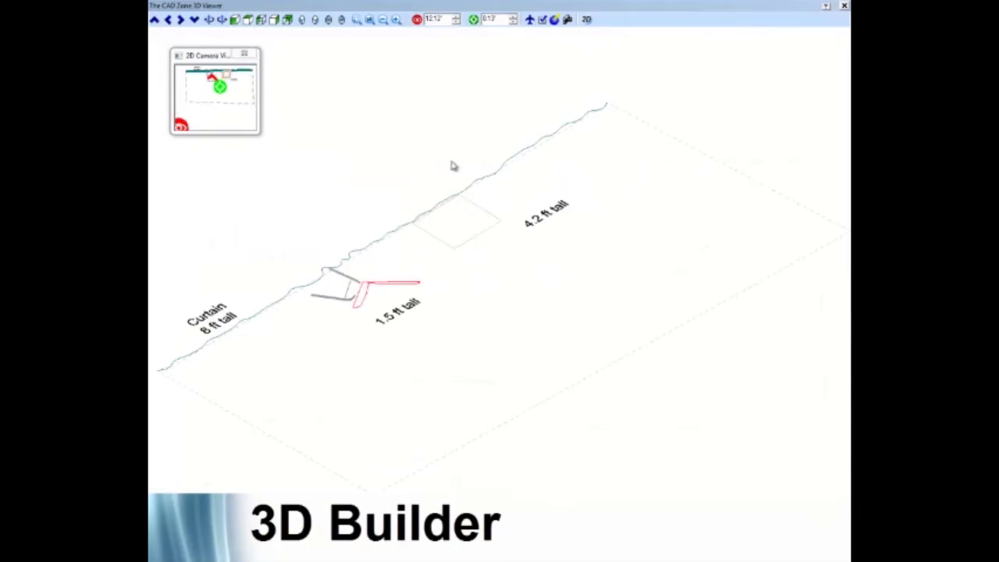
left_click_drag(453, 166, 589, 242)
left_click_drag(572, 266, 457, 252)
left_click(588, 20)
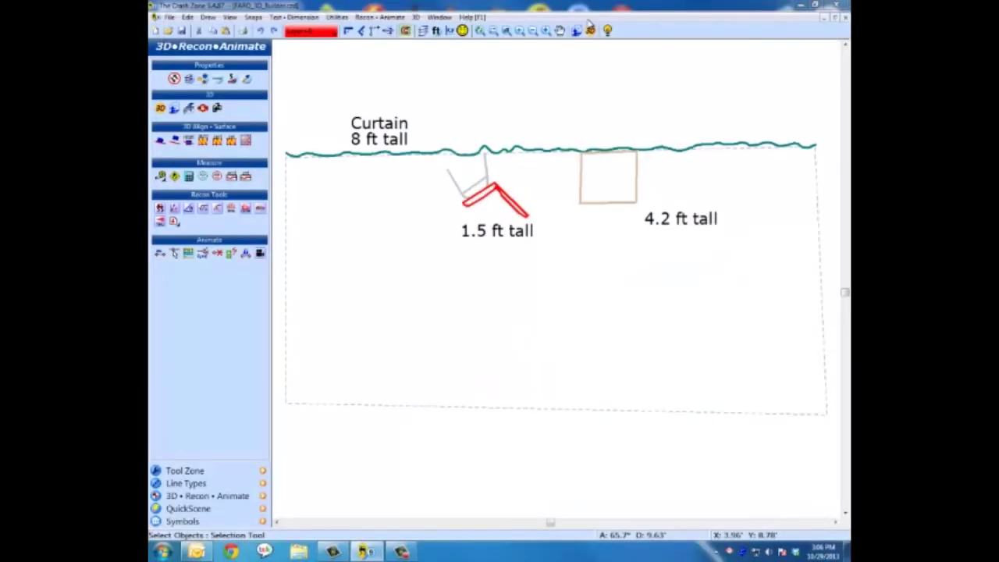
left_click(598, 202)
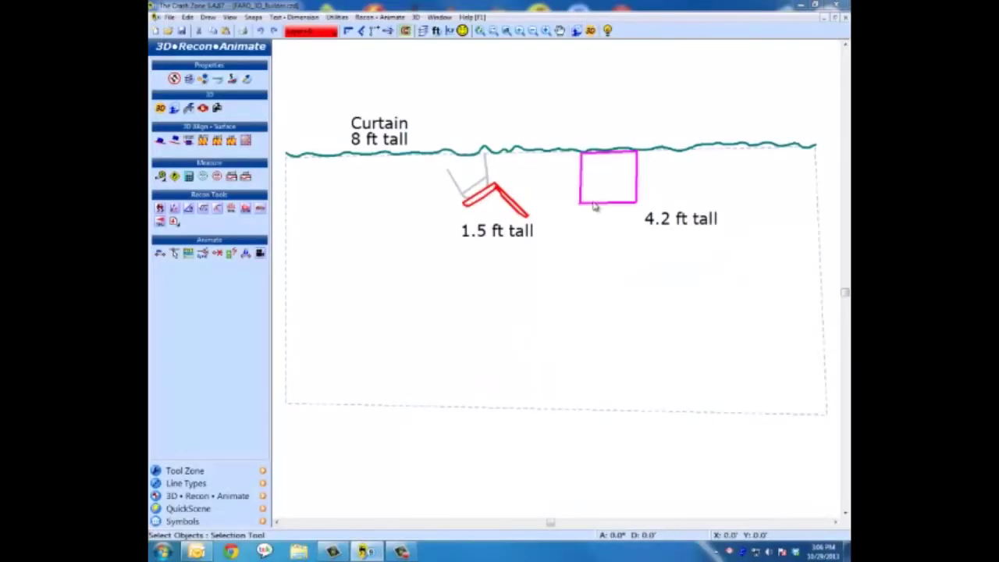
left_click(575, 31)
left_click_drag(318, 86, 280, 90)
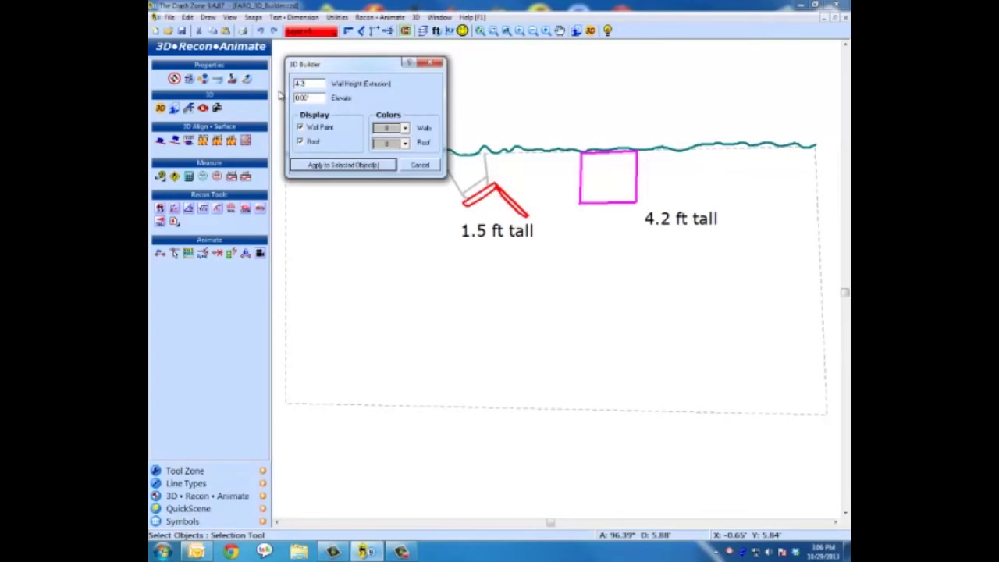
Step: Give the square olive walls without a roof, apply the extrusion, and view it in 3D
left_click(403, 128)
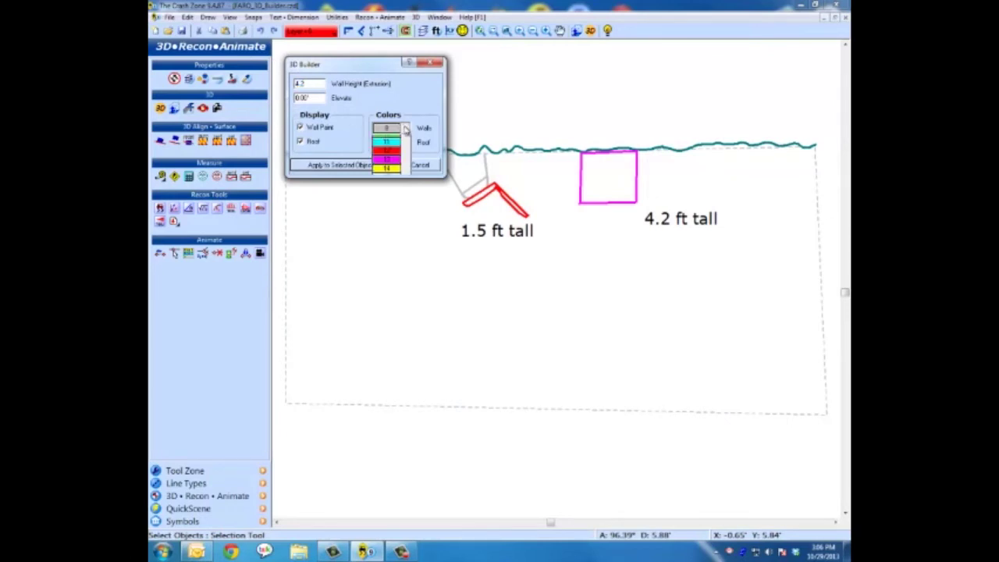
mouse_move(406, 158)
left_mouse_down()
mouse_move(407, 173)
mouse_move(406, 148)
left_mouse_up()
left_click(394, 193)
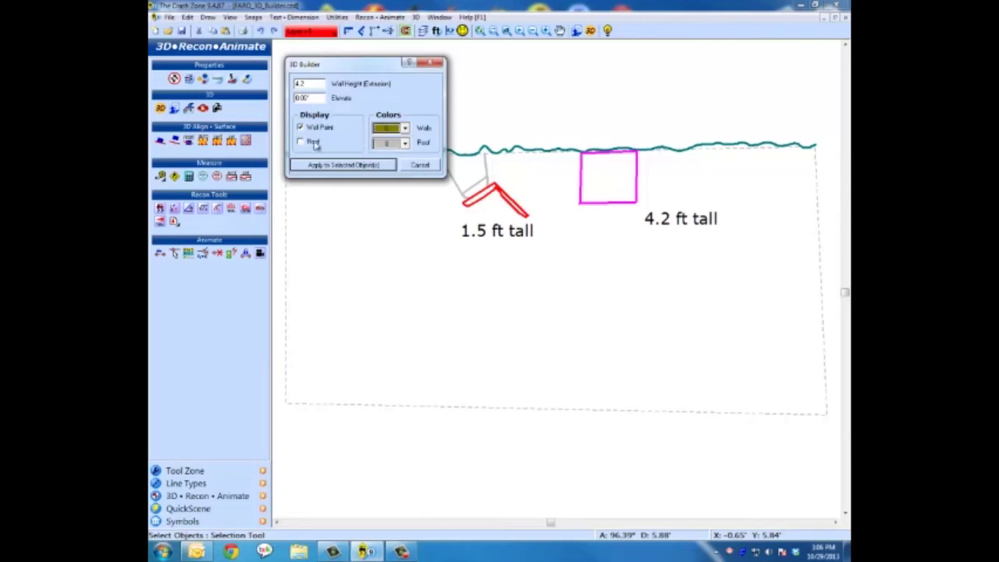
left_click(330, 164)
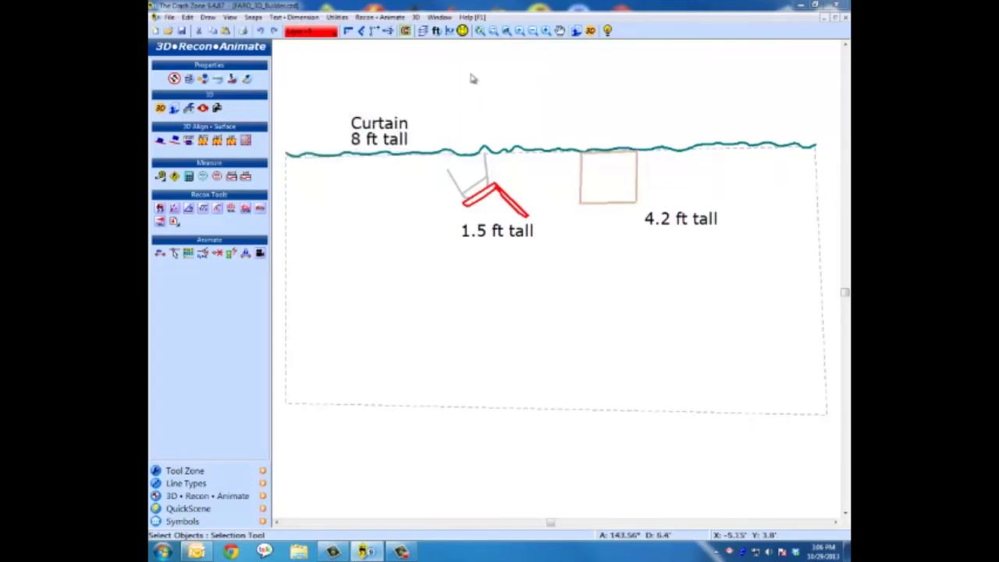
left_click(590, 32)
left_click_drag(574, 98, 581, 121)
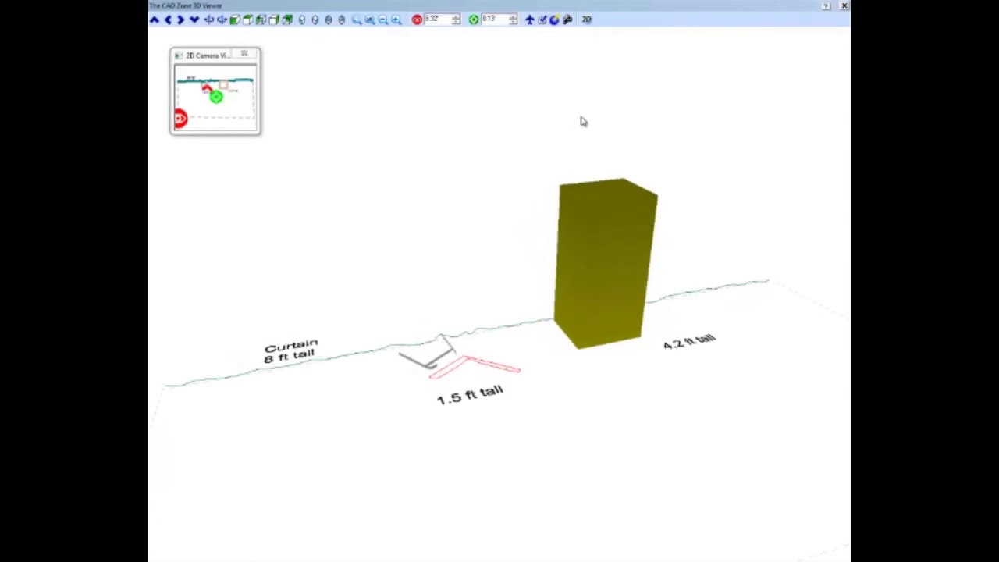
Step: Set a 1.5 ft wall height with the roof enabled for the red angled outline in 3D Builder
left_click(586, 20)
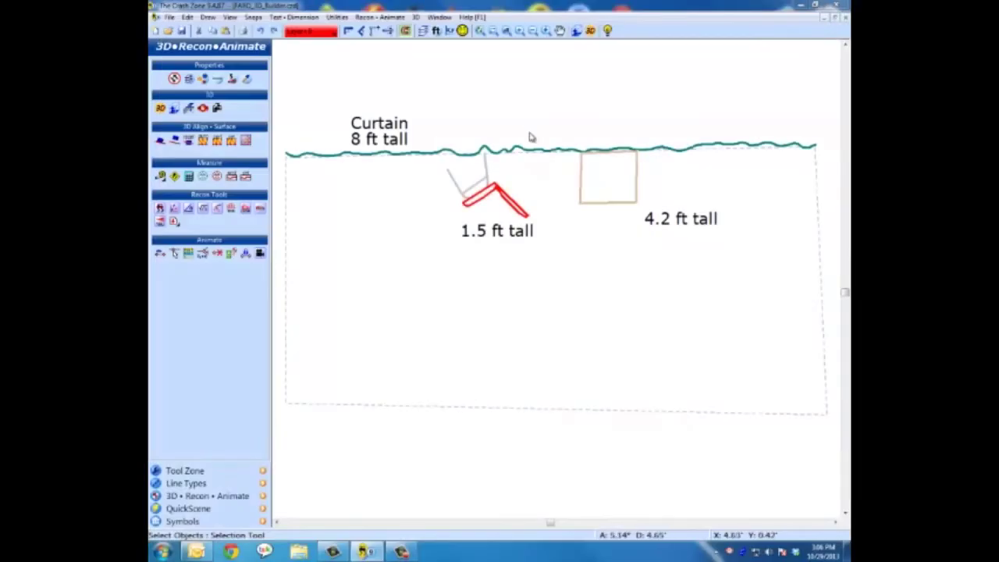
left_click(507, 201)
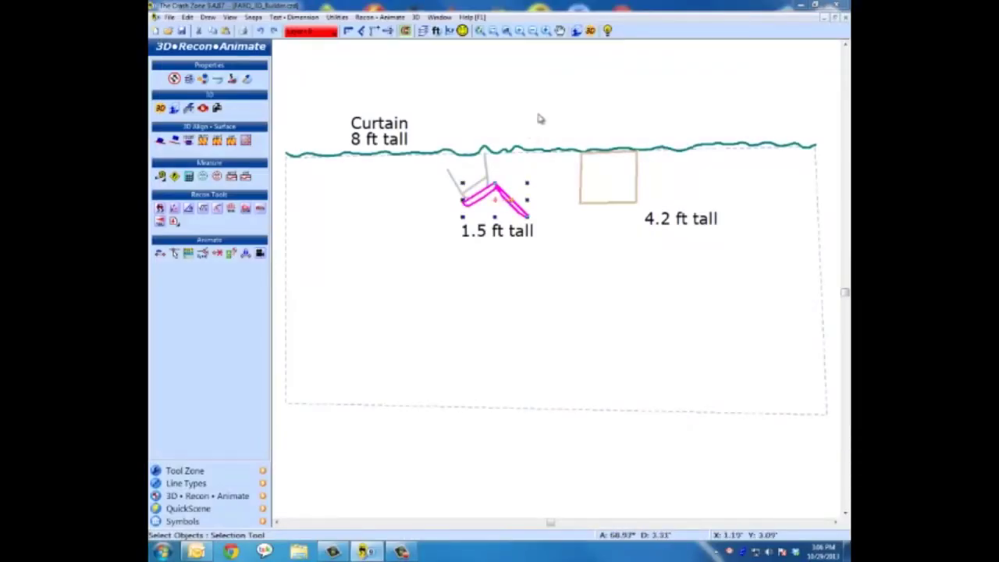
left_click(576, 32)
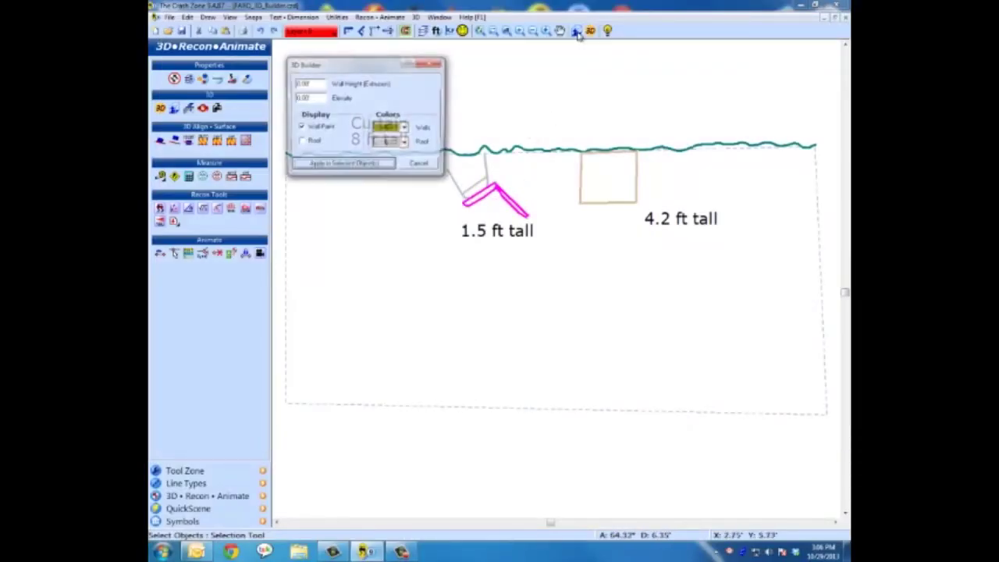
double_click(316, 86)
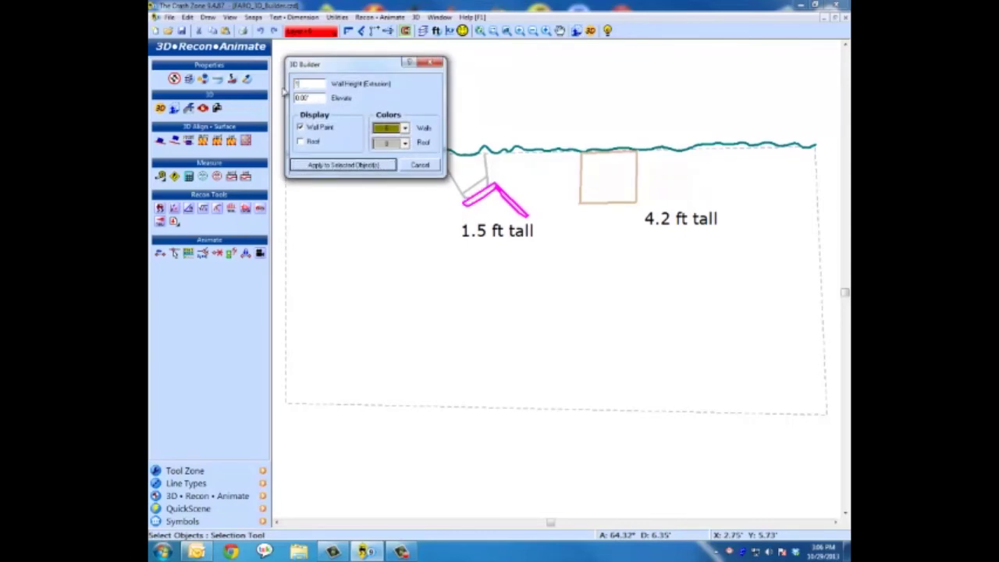
Step: Color the angled object's walls and roof dark red, apply the extrusion, and view it in 3D
left_click(405, 131)
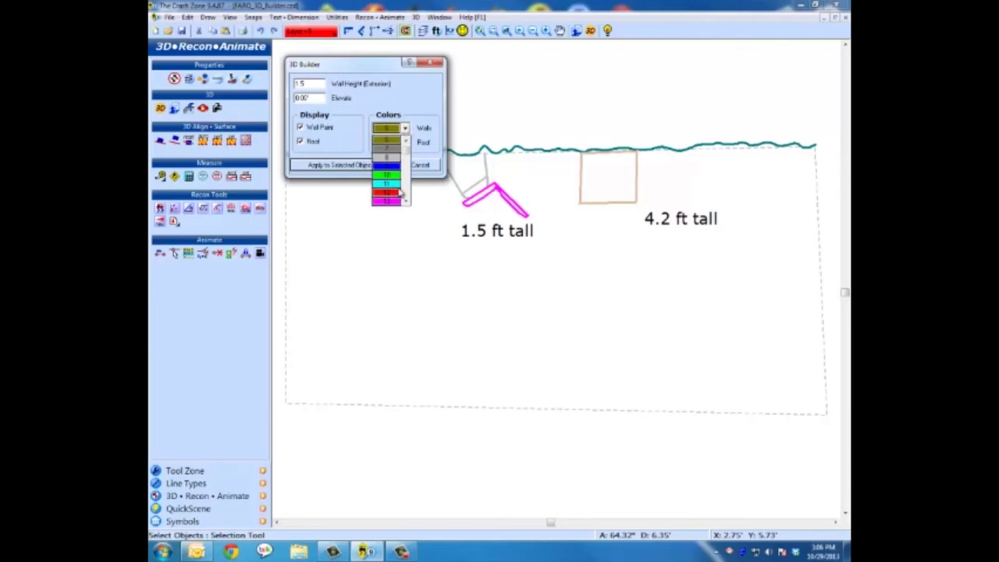
scroll(406, 194, "down", 2)
left_click(405, 144)
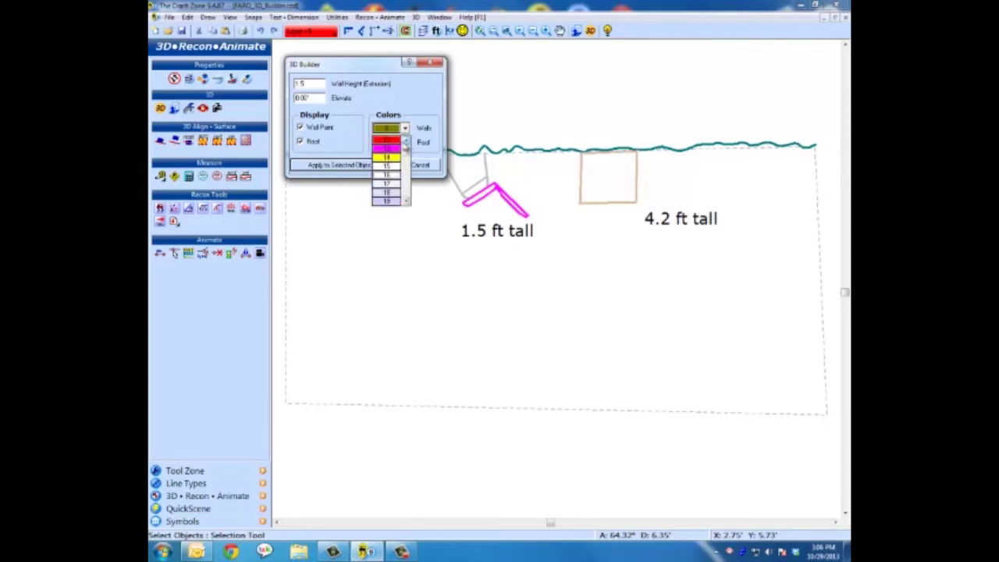
scroll(407, 146, "up", 4)
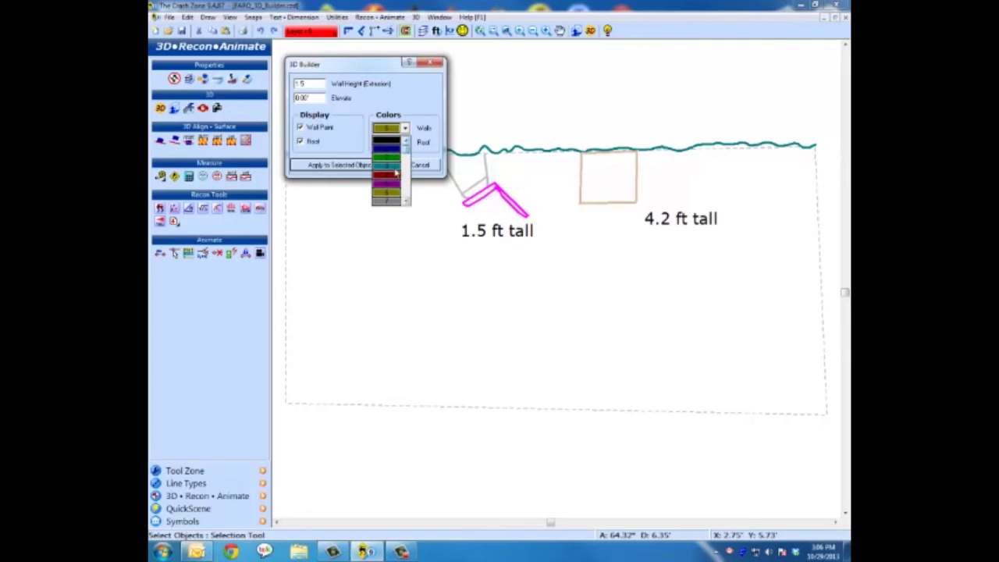
left_click(401, 173)
left_click(405, 143)
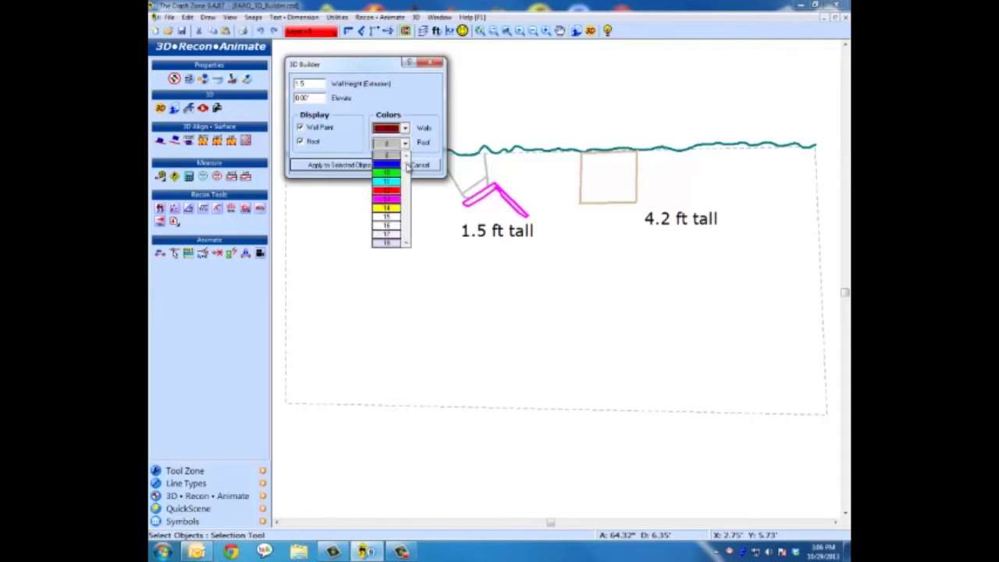
scroll(407, 165, "up", 3)
left_click(393, 194)
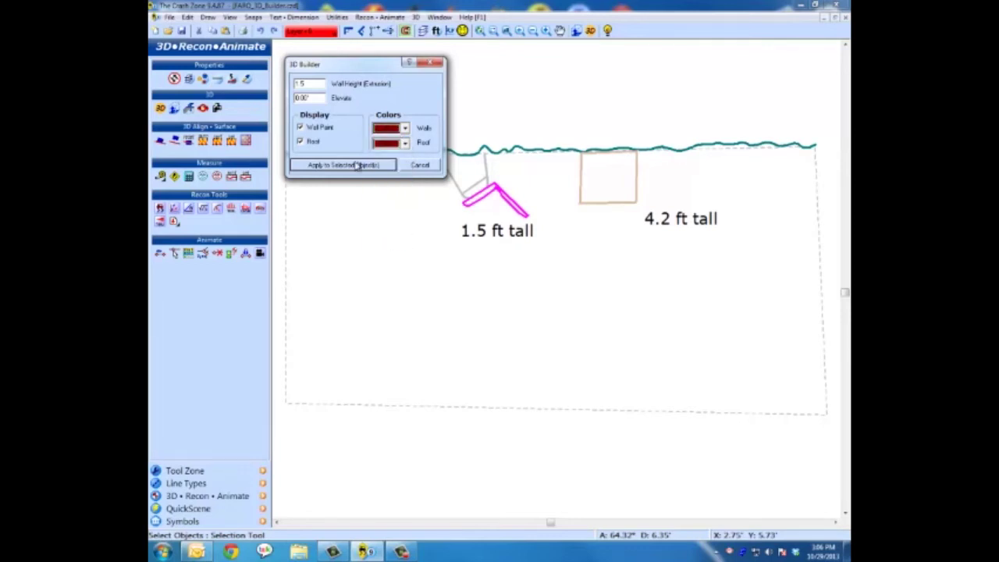
left_click(357, 165)
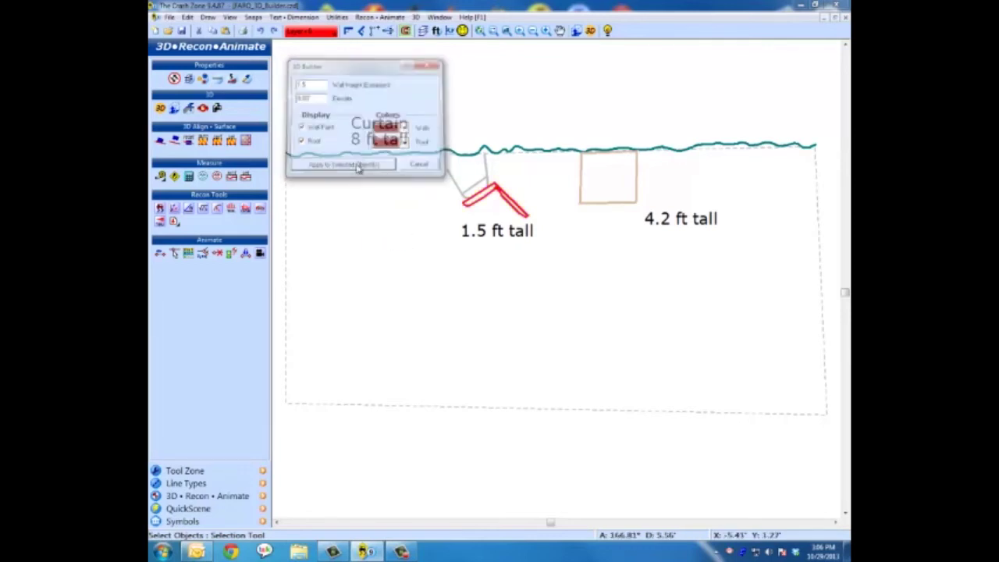
left_click(590, 30)
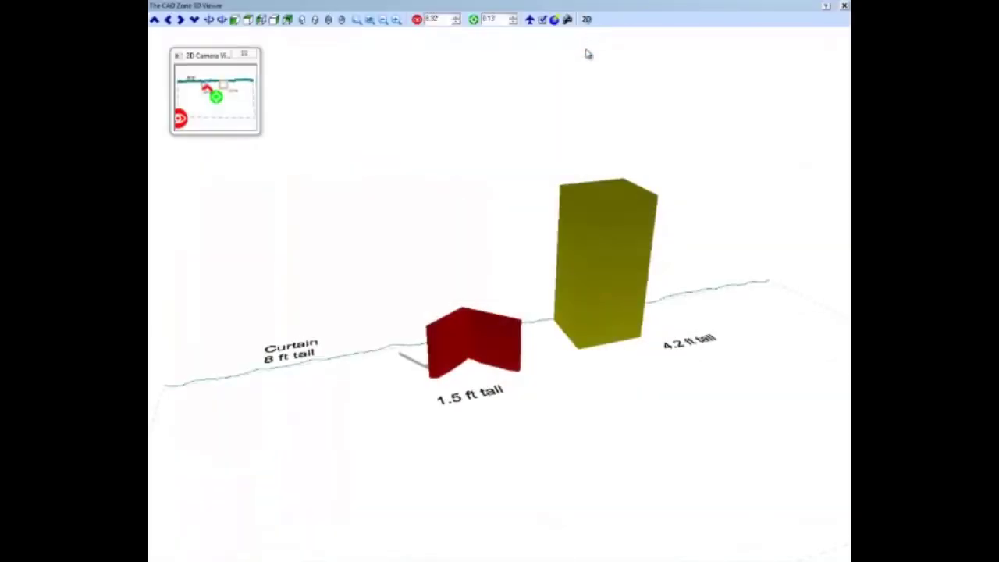
Step: Elevate the two gray angled lines behind the red object with 3D Builder and view them in 3D
left_click(586, 19)
left_click(488, 178)
left_click(478, 175)
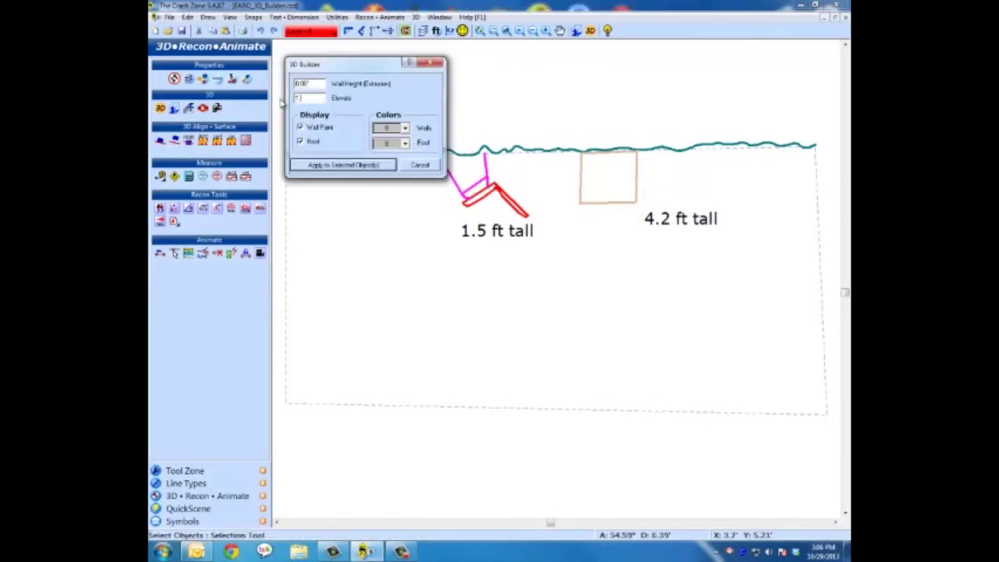
left_click(323, 165)
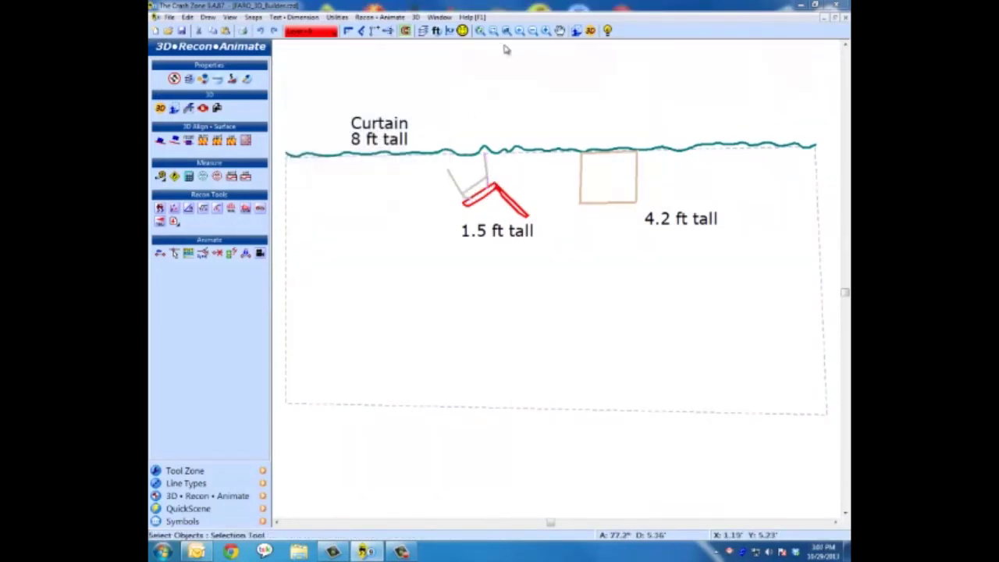
left_click(590, 30)
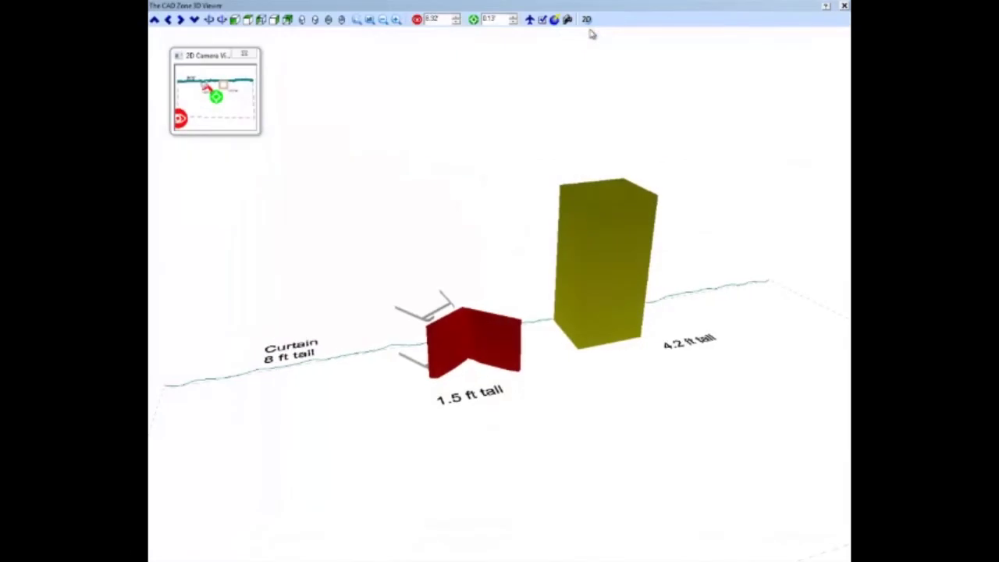
left_click_drag(590, 83, 562, 99)
Step: Extrude the wavy teal curtain line to 8 ft tall with 3D Builder and view it in 3D
left_click(586, 19)
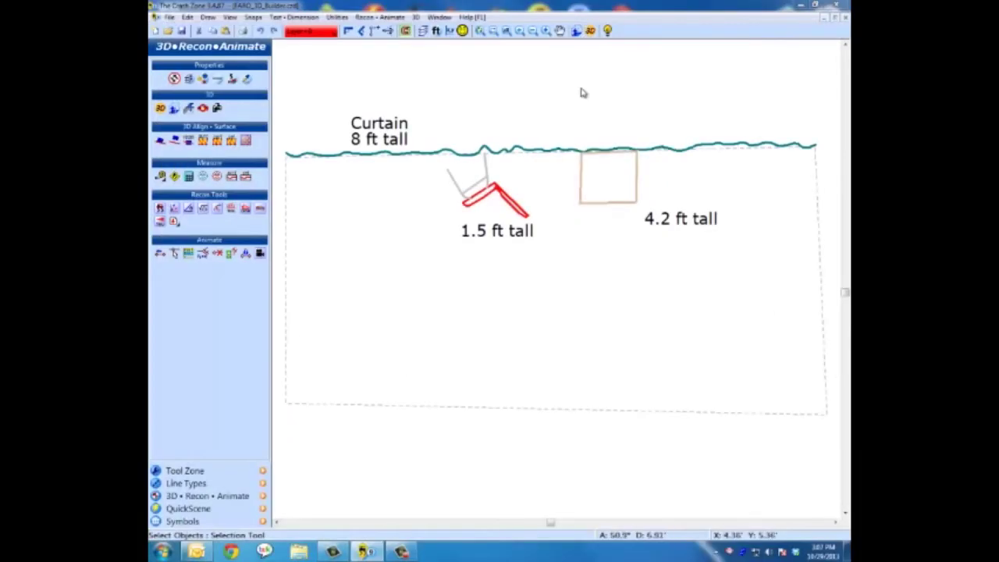
left_click(552, 150)
left_click(577, 31)
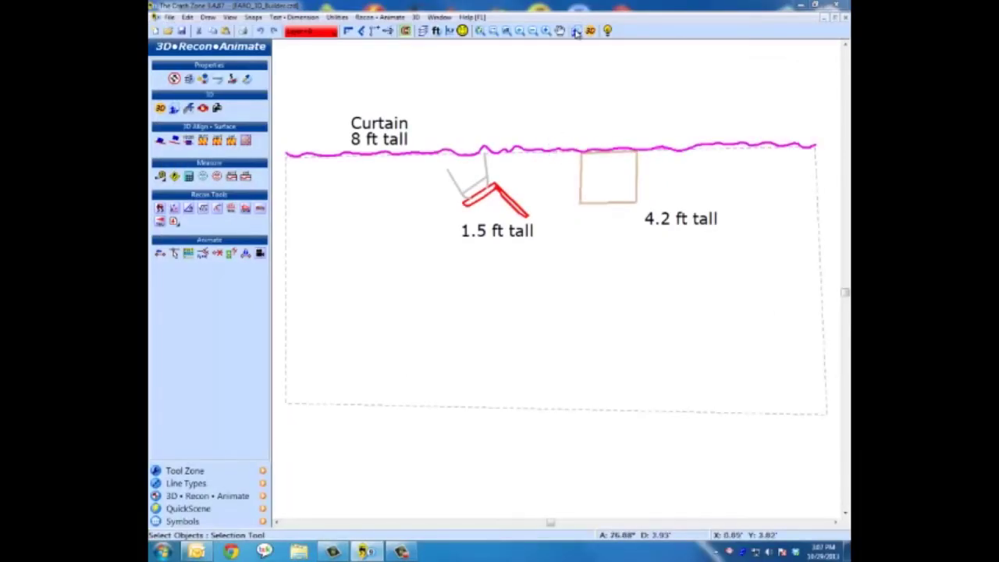
left_click(328, 165)
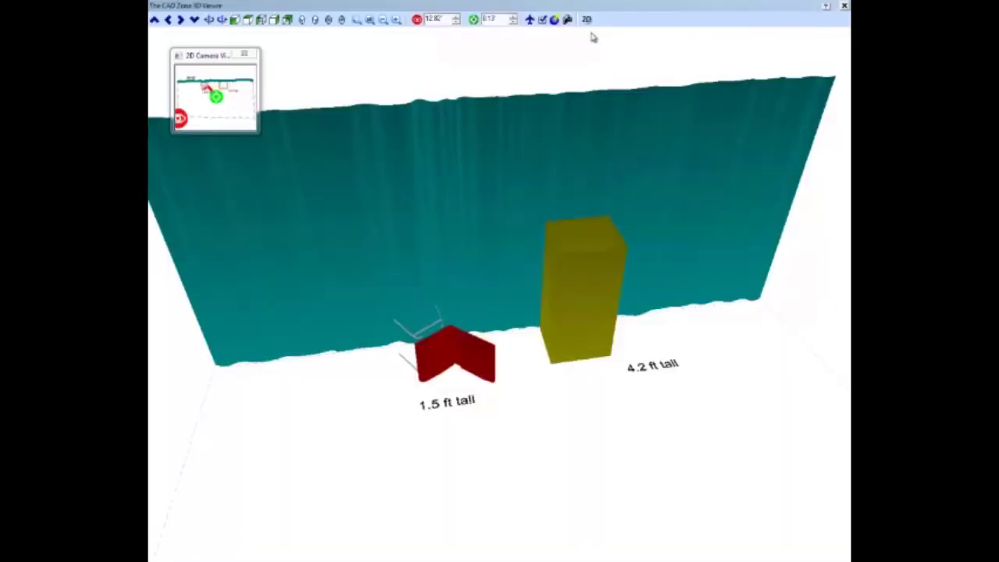
mouse_move(592, 48)
left_mouse_down()
mouse_move(591, 71)
mouse_move(528, 89)
mouse_move(446, 92)
mouse_move(426, 70)
mouse_move(503, 83)
mouse_move(633, 80)
left_mouse_up()
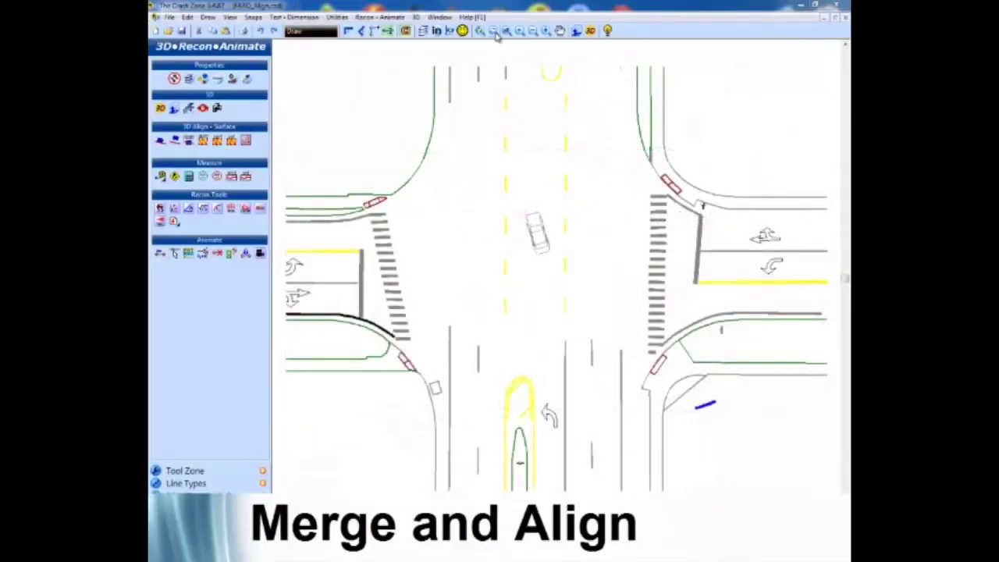
Step: Merge the Veh_Crush.CZD drawing into the intersection diagram, placing the crushed vehicle outline beside the gray car
left_click(493, 31)
left_click(500, 180)
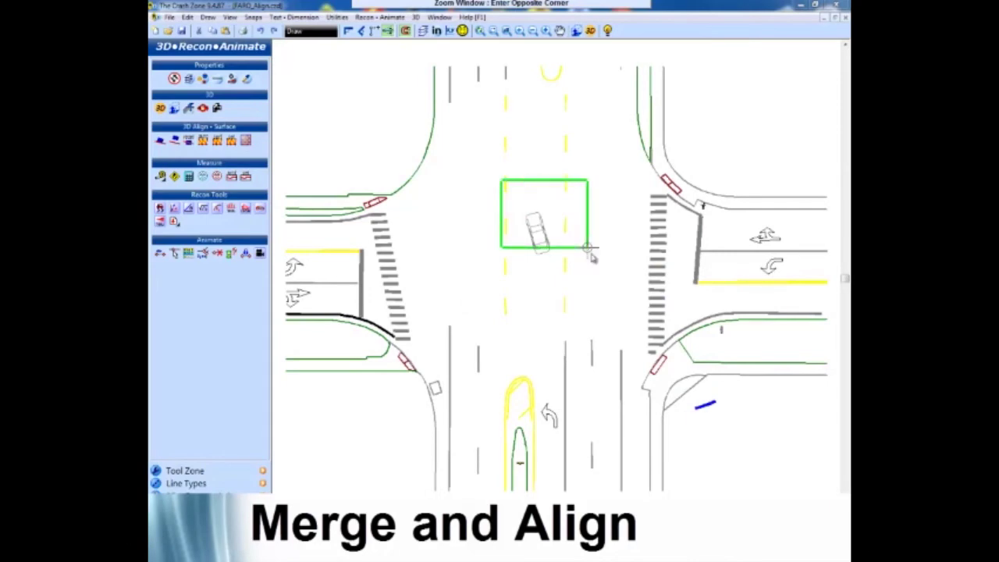
left_click(638, 292)
left_click(168, 16)
left_click(204, 121)
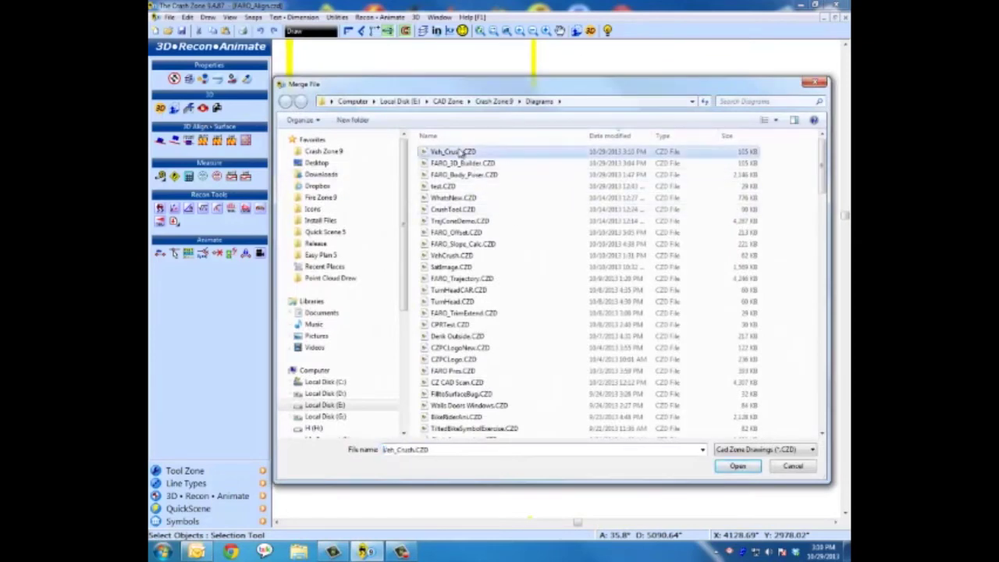
double_click(441, 152)
left_click(597, 299)
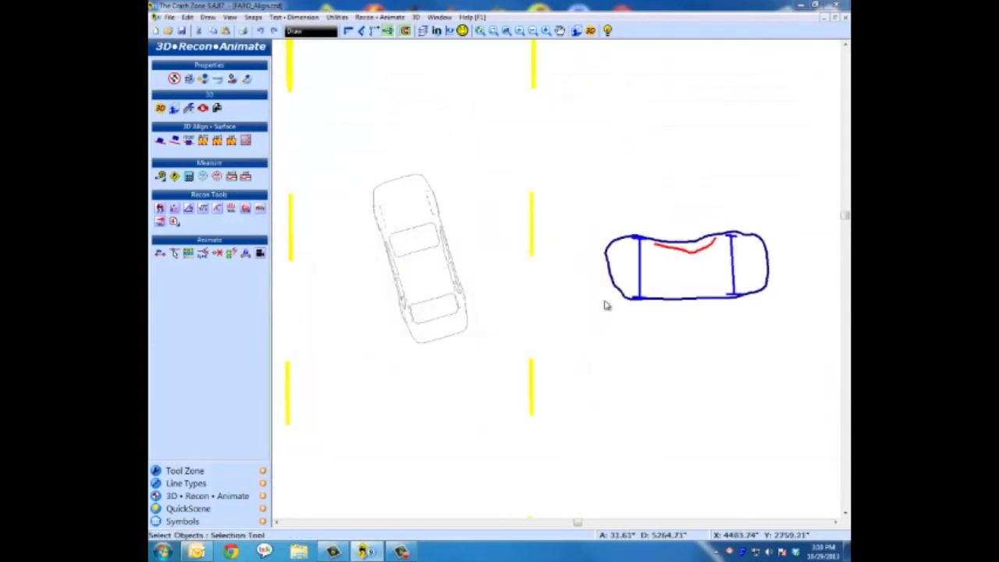
Step: Align the merged crushed vehicle onto the gray car with Align Common Points, matching both axle ends on the damaged side
left_click_drag(577, 185, 787, 328)
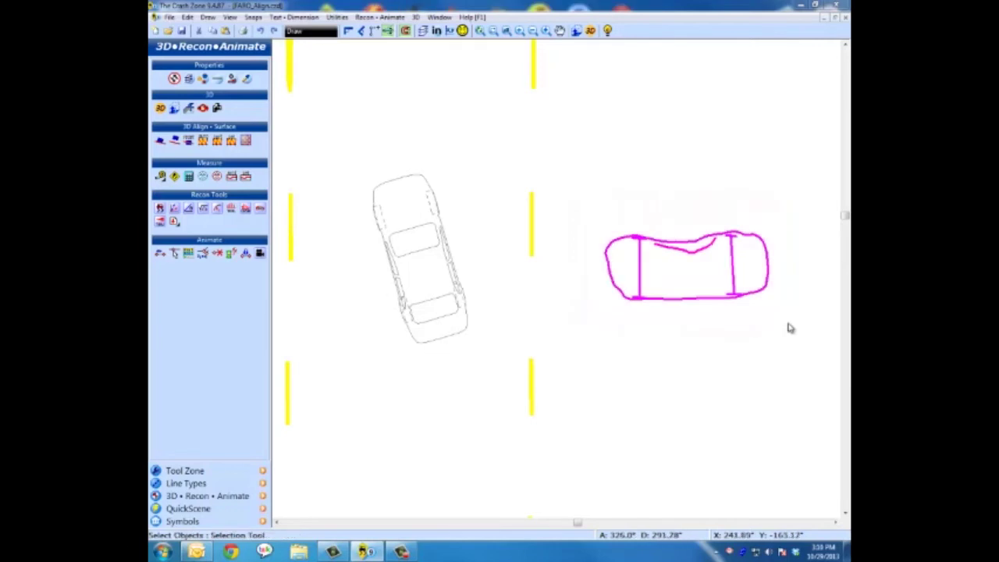
key("c")
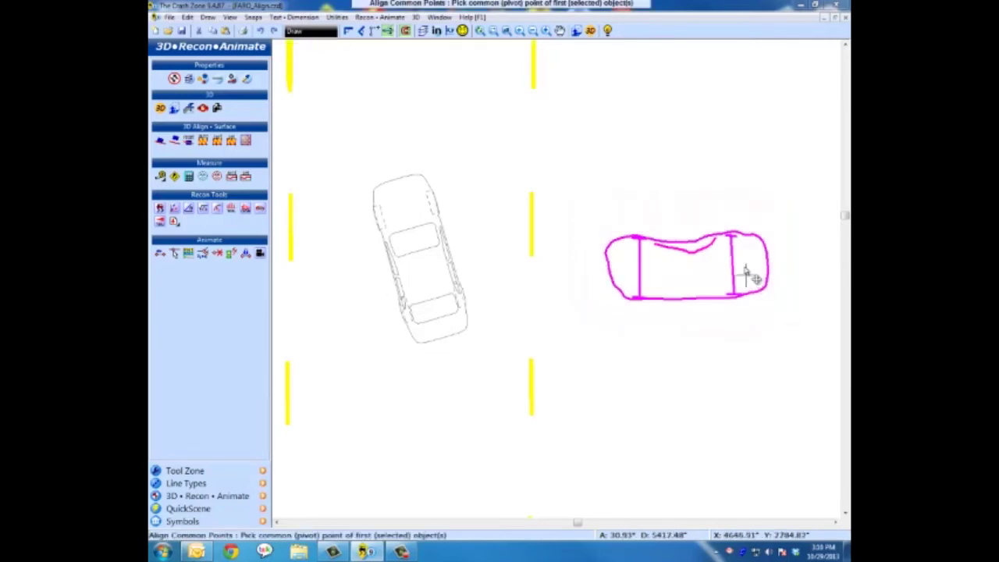
left_click(731, 236)
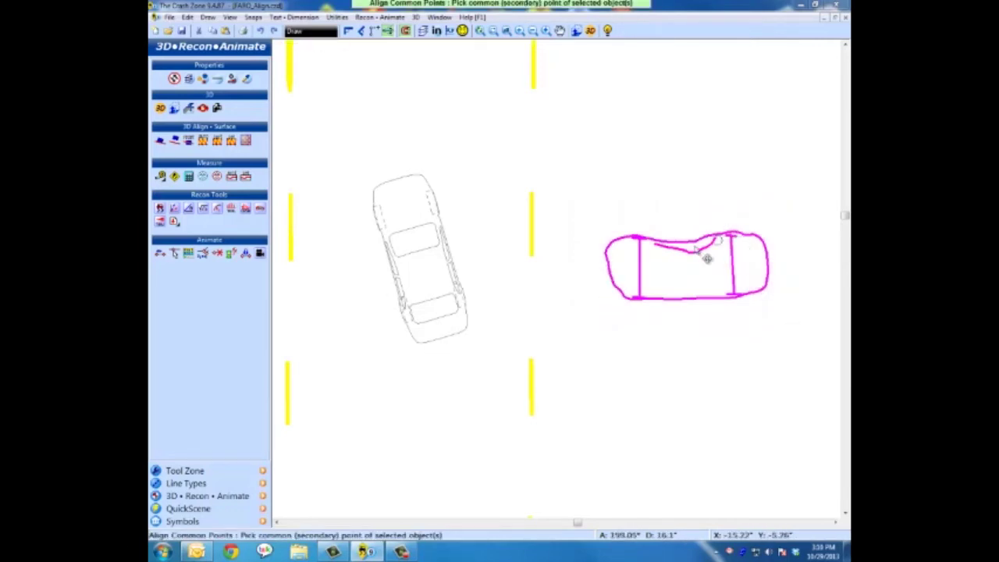
left_click(638, 235)
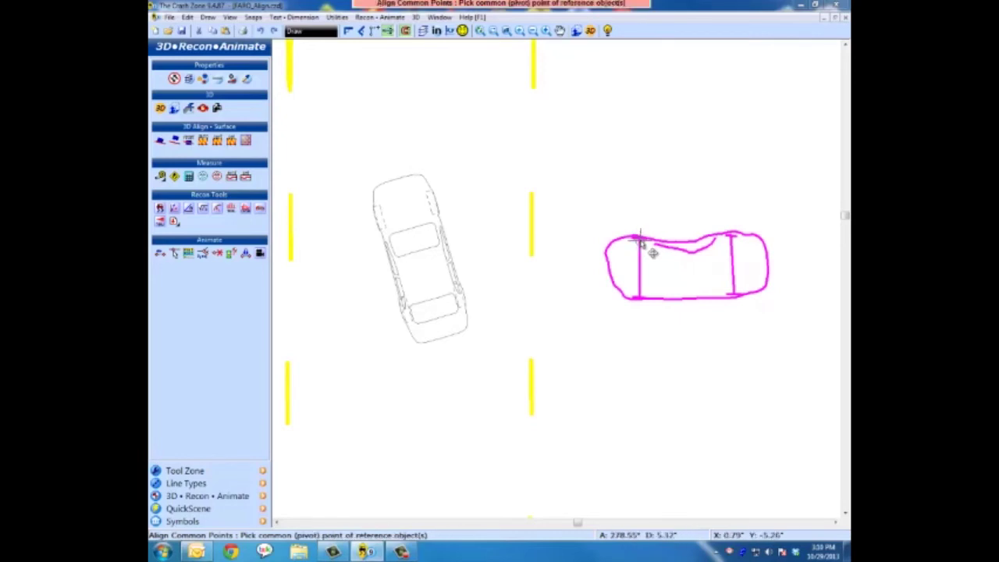
left_click(461, 295)
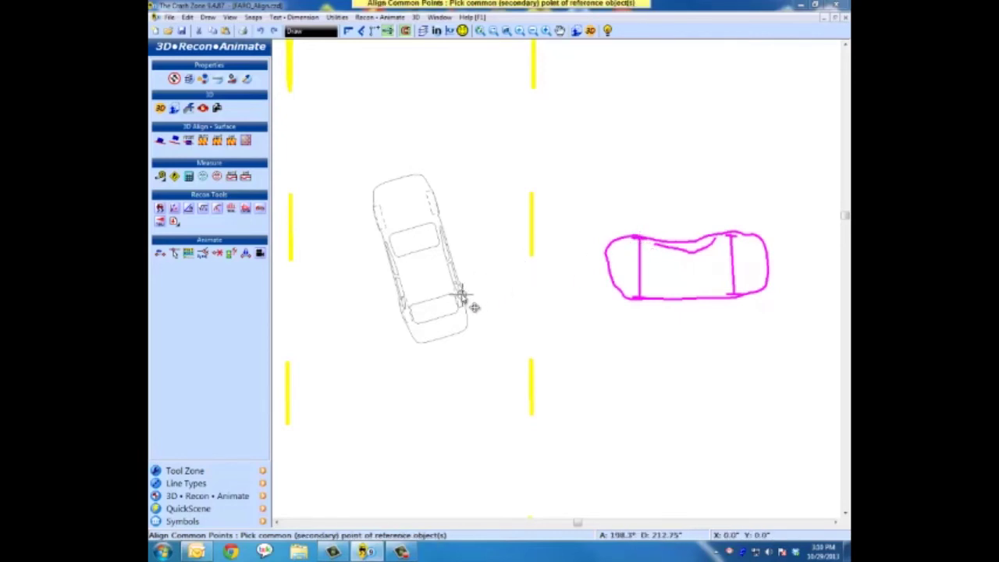
left_click(435, 208)
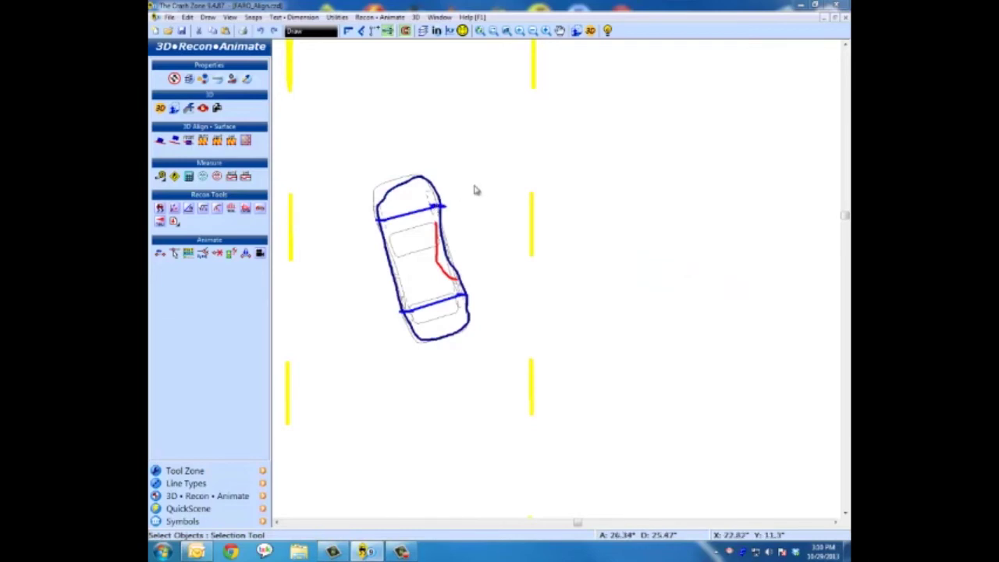
scroll(491, 188, "down", 4)
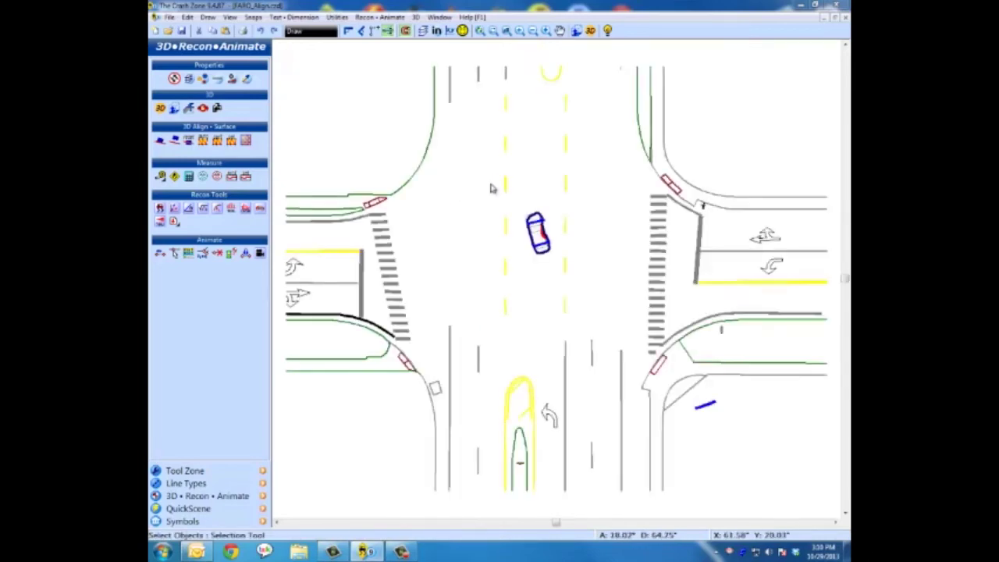